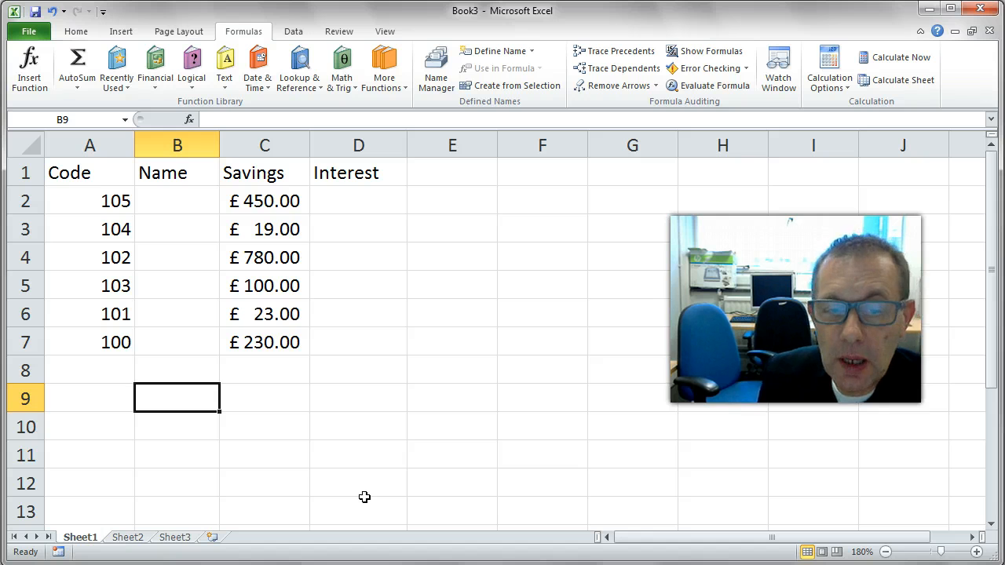
Step: Examine the customer codes and the empty Name column beside them on Sheet1
click(116, 199)
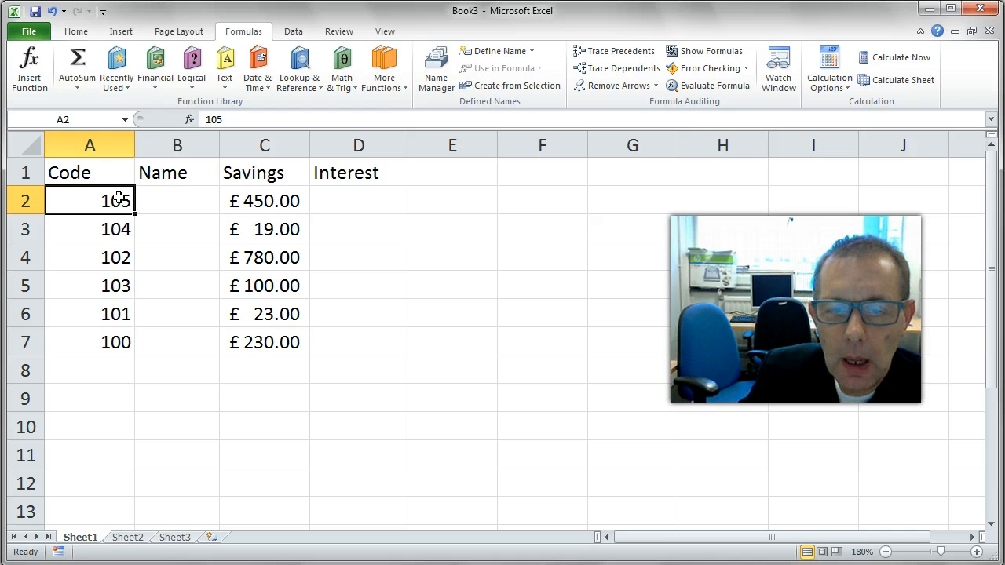
drag(158, 196, 162, 285)
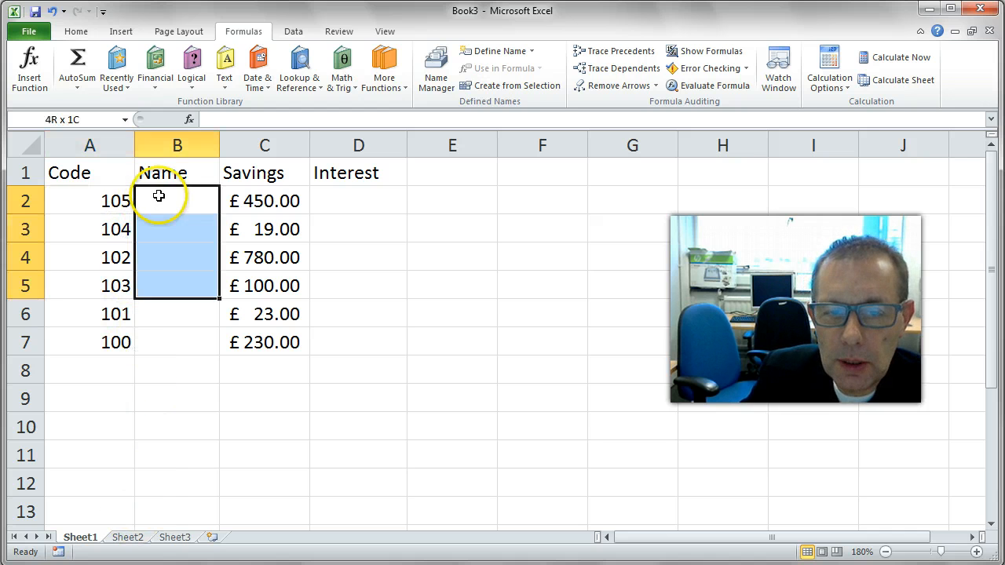
drag(108, 202, 102, 339)
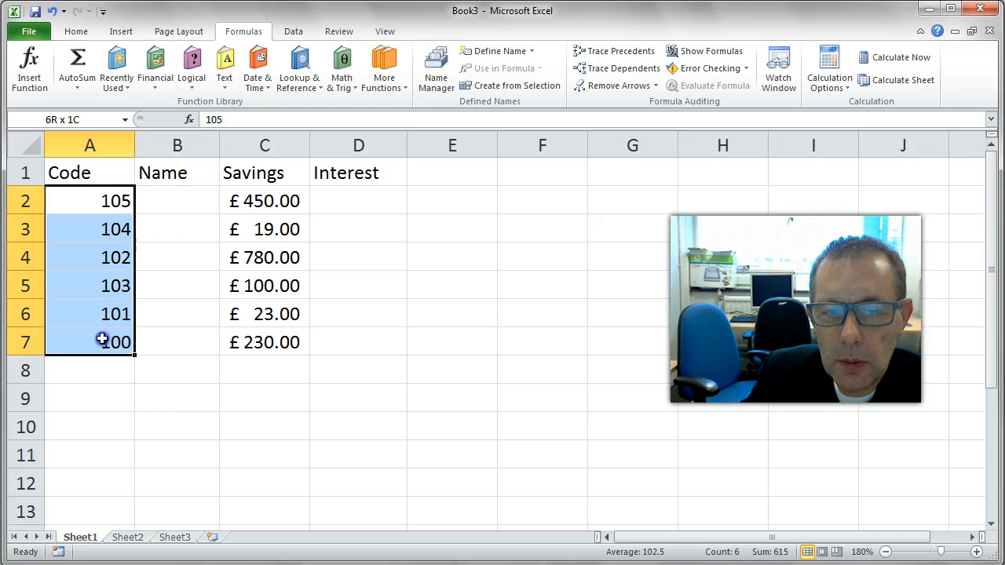
click(115, 197)
click(106, 227)
click(103, 263)
click(103, 220)
click(110, 200)
drag(164, 199, 184, 339)
Step: Review the amounts in the Savings column and the empty Interest cell D2 that depends on them
drag(279, 200, 267, 341)
click(274, 198)
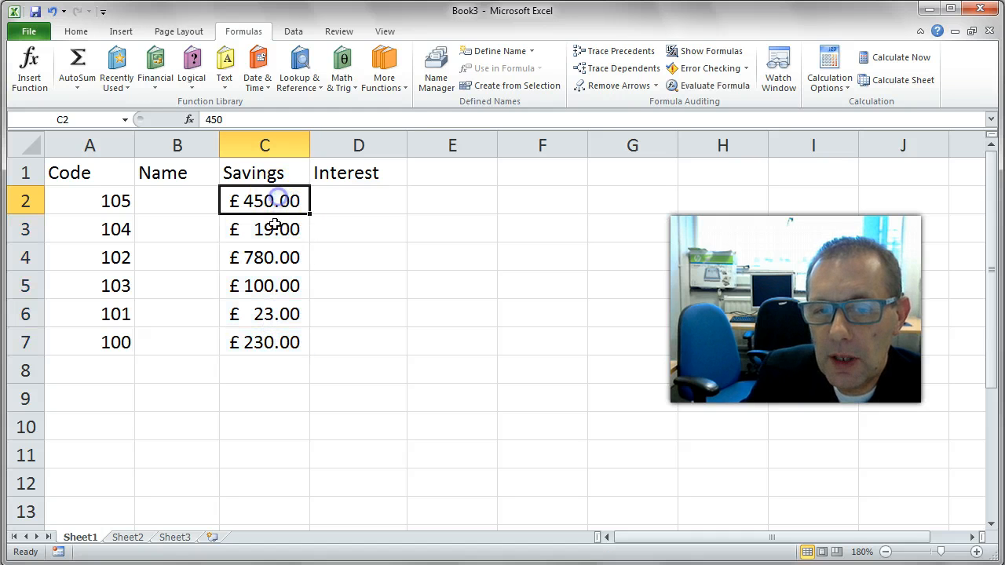
click(271, 228)
click(272, 258)
click(291, 194)
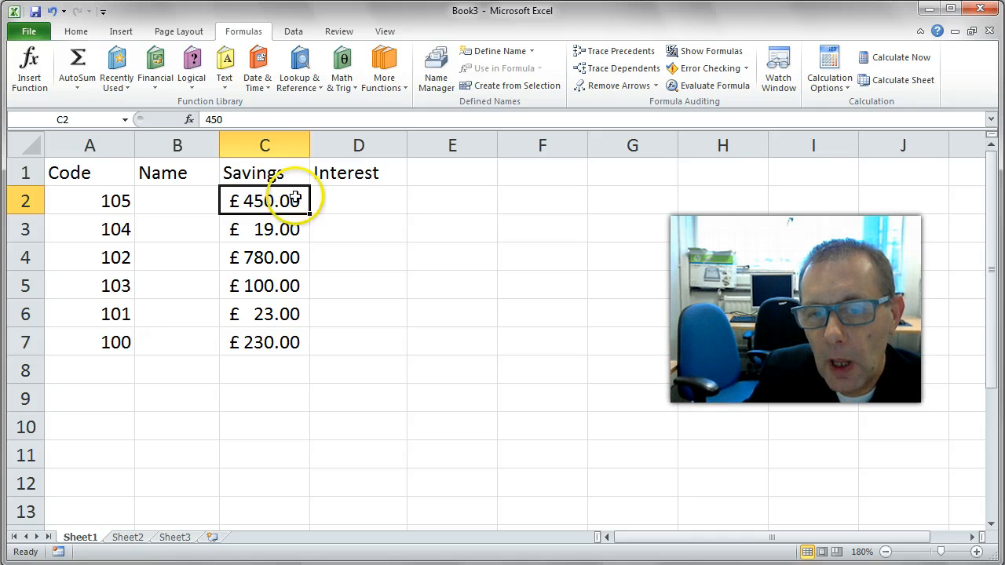
click(353, 201)
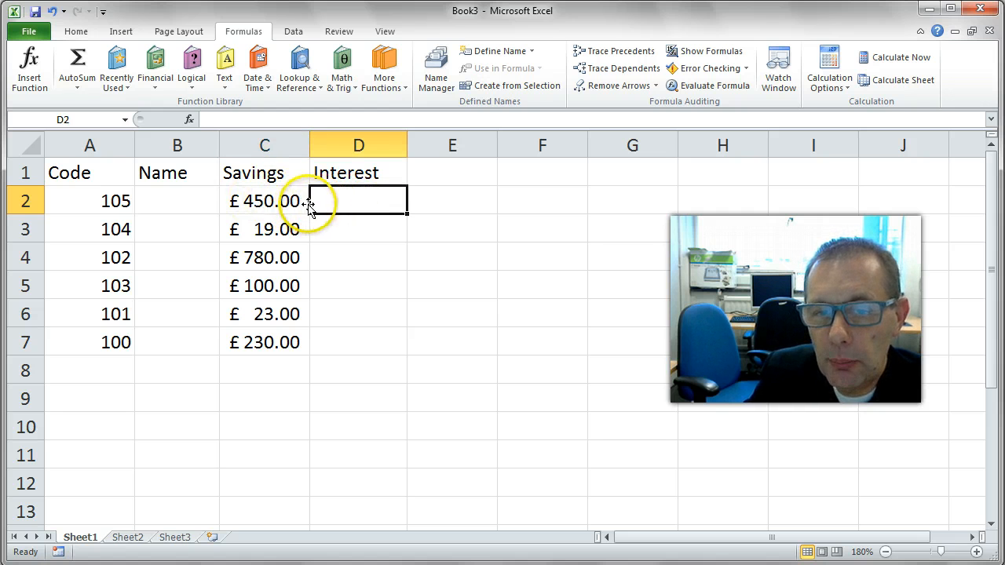
click(267, 201)
click(333, 200)
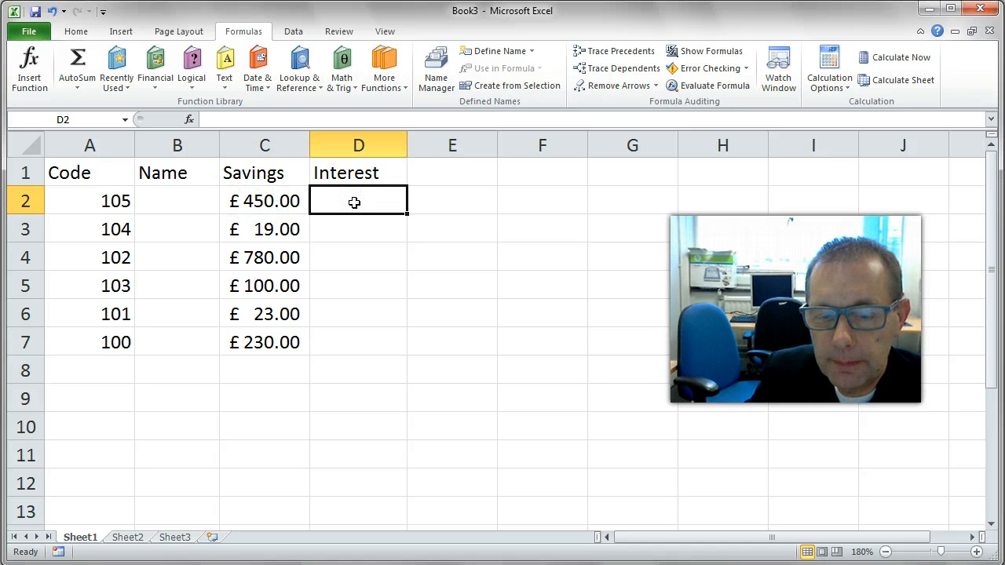
Step: Examine the lookup table of codes and matching names in A2:B7 on Sheet2
click(127, 537)
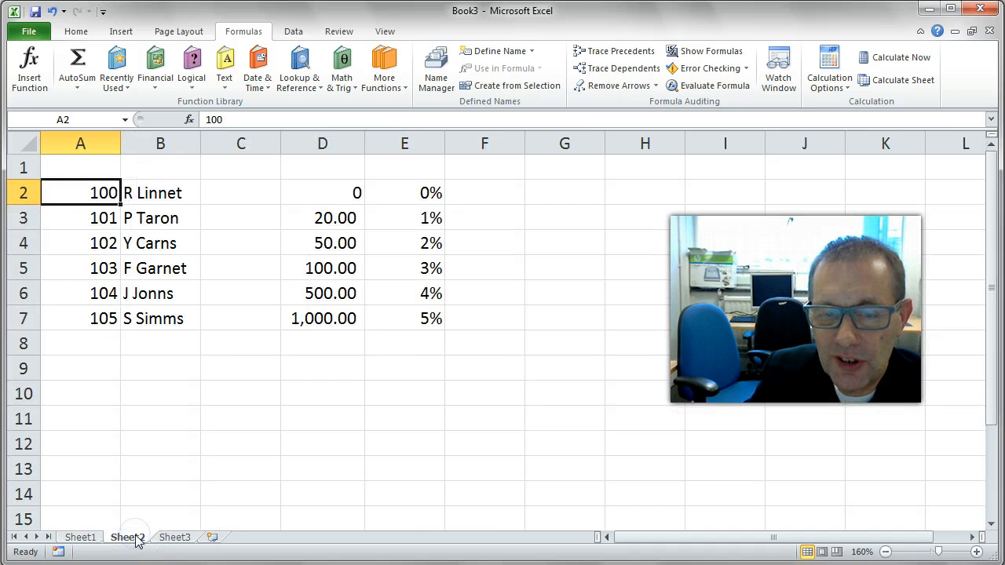
drag(102, 193, 169, 319)
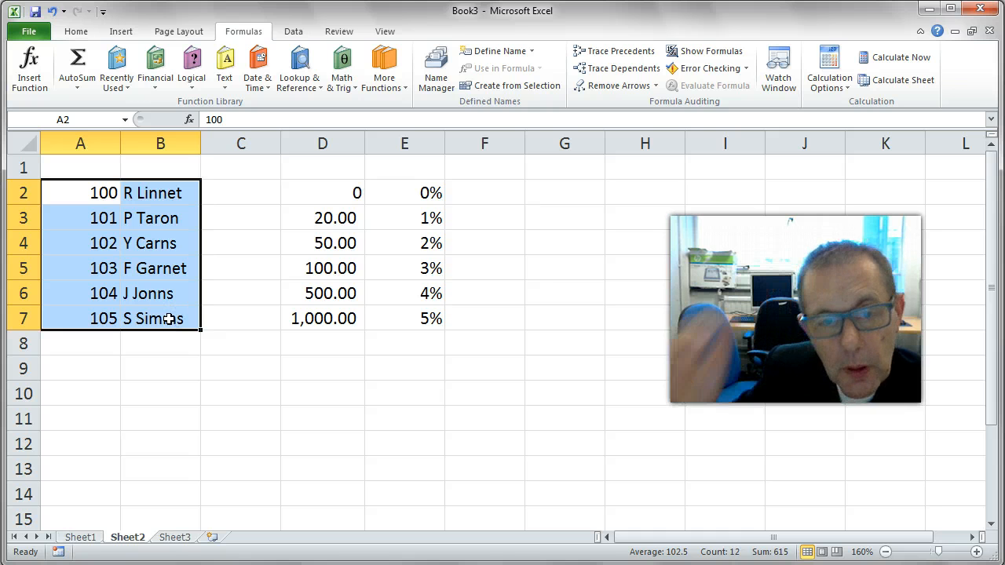
drag(100, 200, 102, 320)
drag(141, 193, 168, 314)
drag(87, 194, 100, 316)
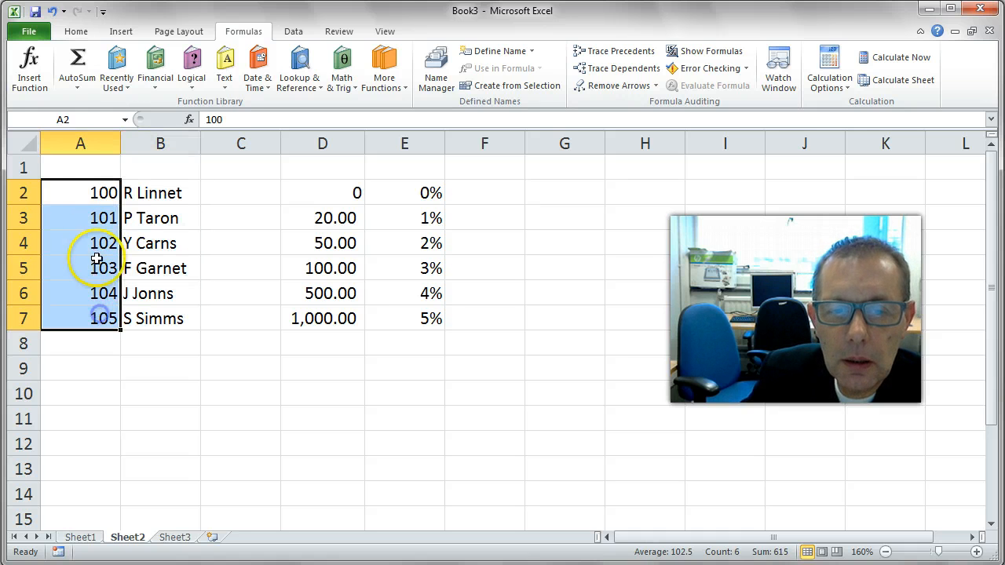
click(92, 192)
click(93, 217)
click(93, 242)
click(91, 314)
click(92, 290)
drag(89, 193, 162, 319)
drag(86, 193, 98, 312)
drag(96, 193, 92, 314)
click(139, 243)
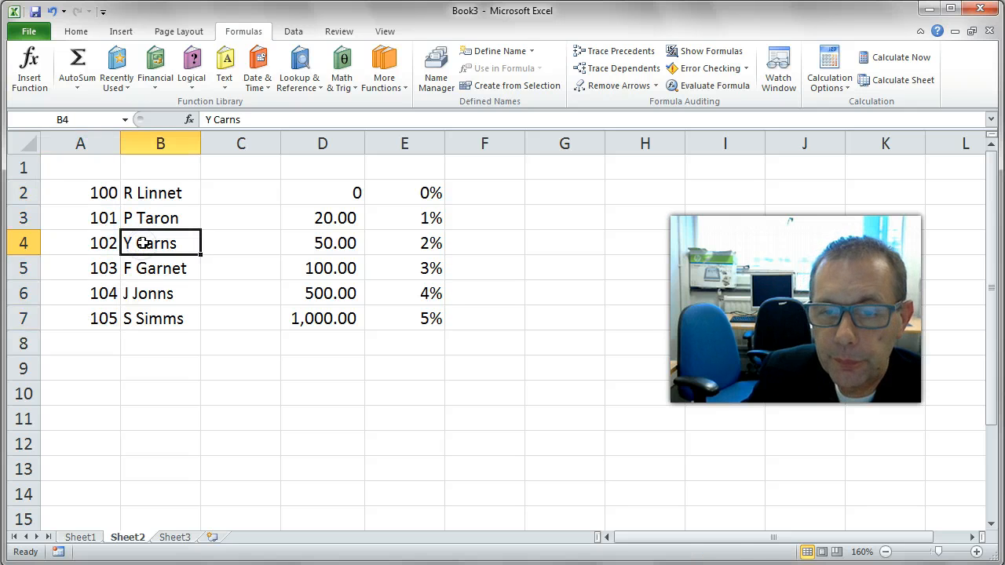
Step: Examine the savings thresholds and matching interest rates in D2:E7 on Sheet2
drag(310, 197, 397, 316)
drag(343, 198, 338, 318)
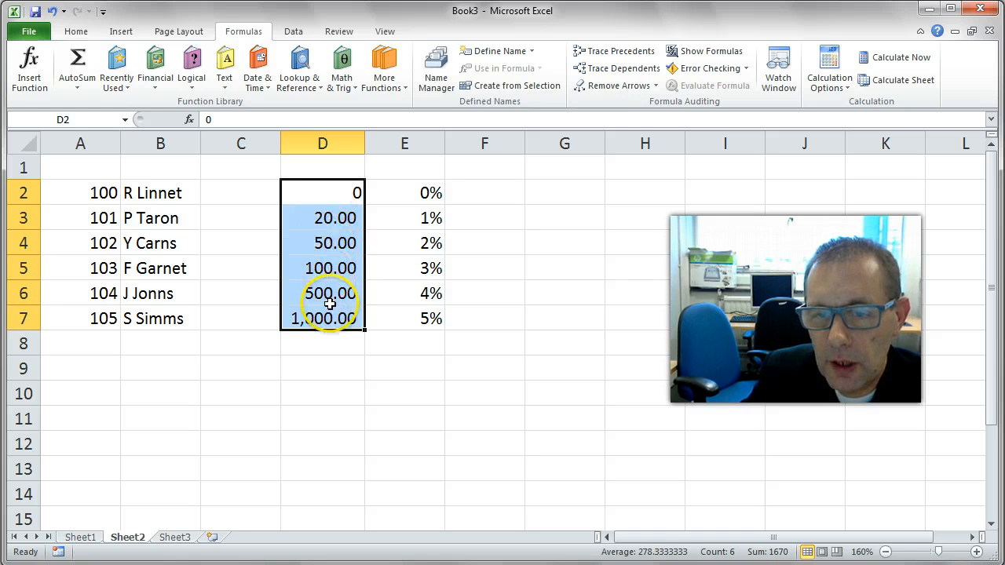
click(410, 242)
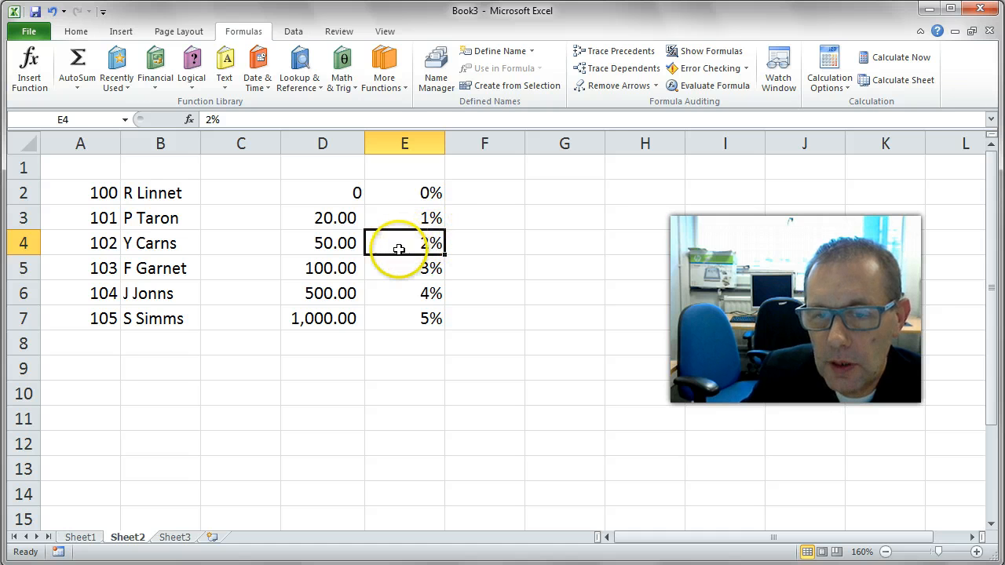
click(346, 240)
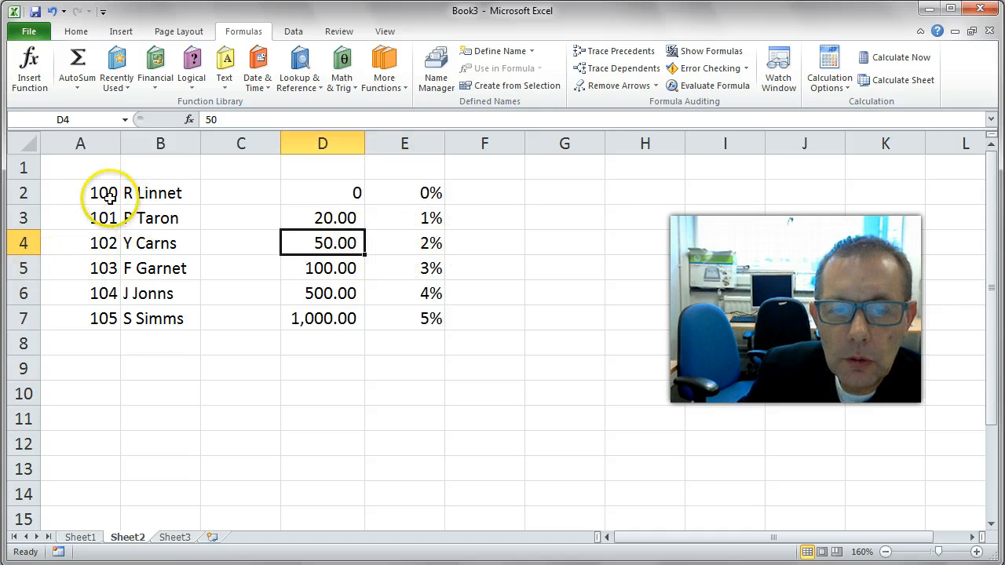
Step: Define the code and name table A2:B7 on Sheet2 as a named range called names
drag(97, 193, 162, 326)
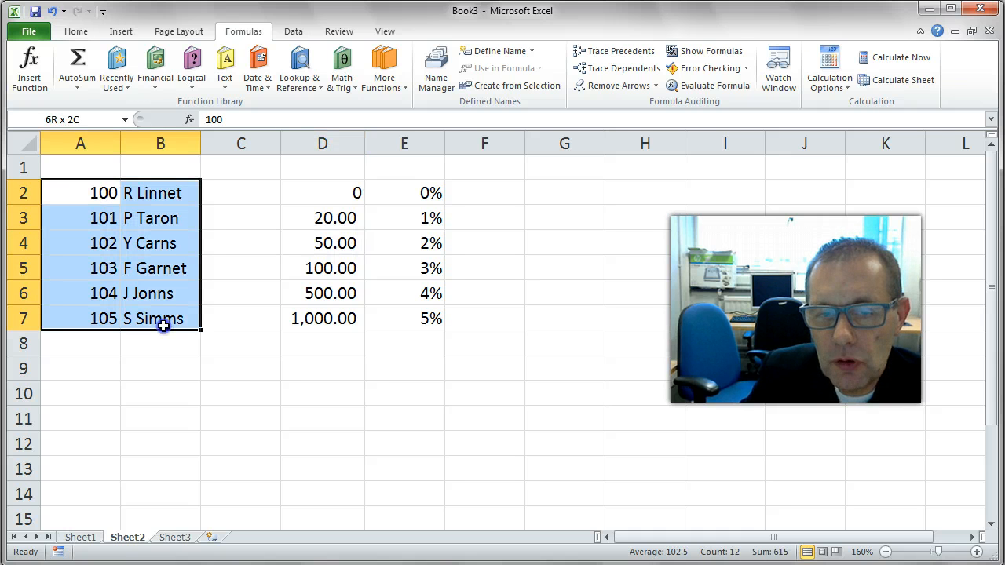
click(95, 119)
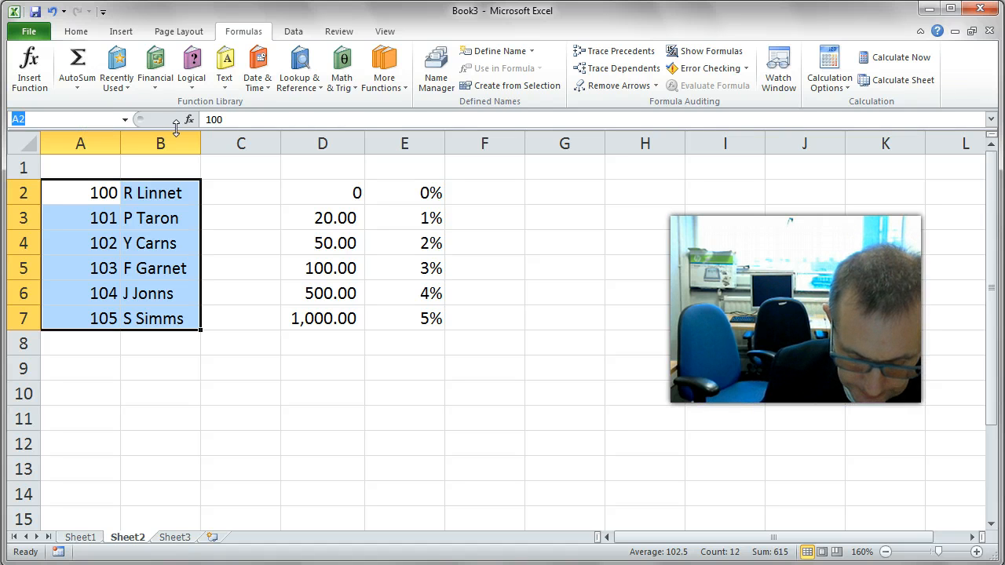
text(na)
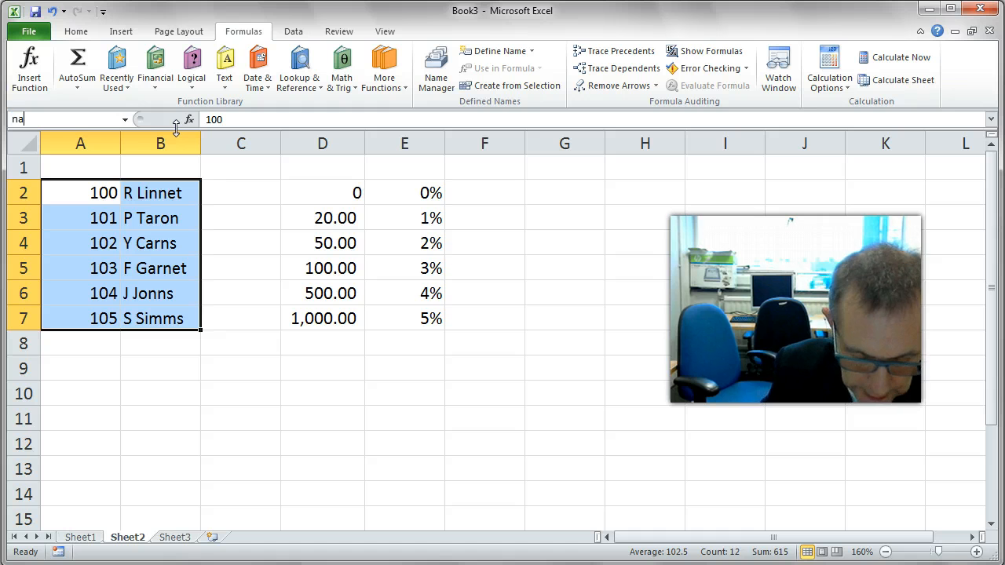
text(mes)
key(Return)
Step: Define the threshold and rate table D2:E7 as a named range called percents
drag(311, 188, 387, 316)
click(86, 120)
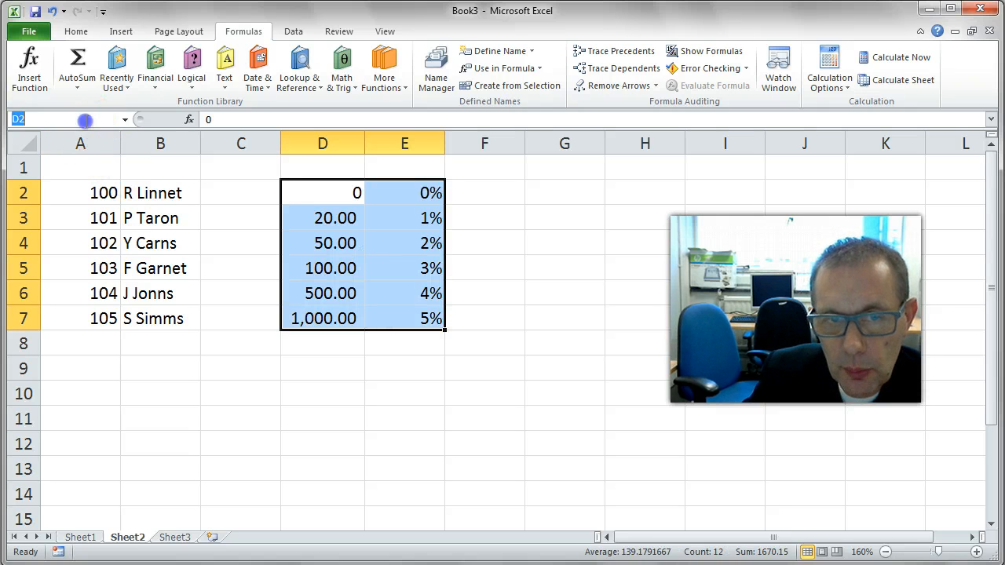
text(percents)
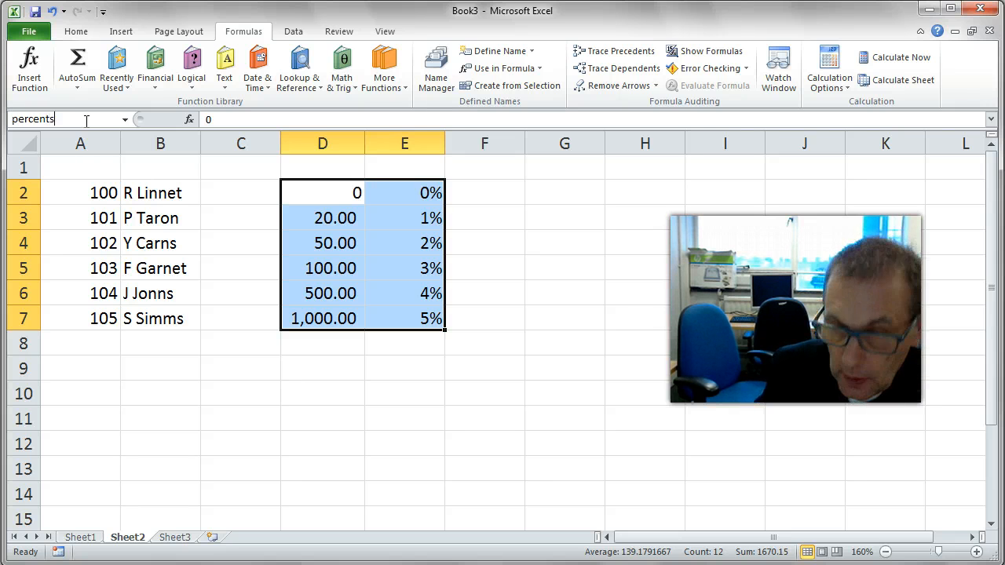
key(Return)
Step: Check which cells the named ranges names and percents cover by going to each one in turn
click(126, 119)
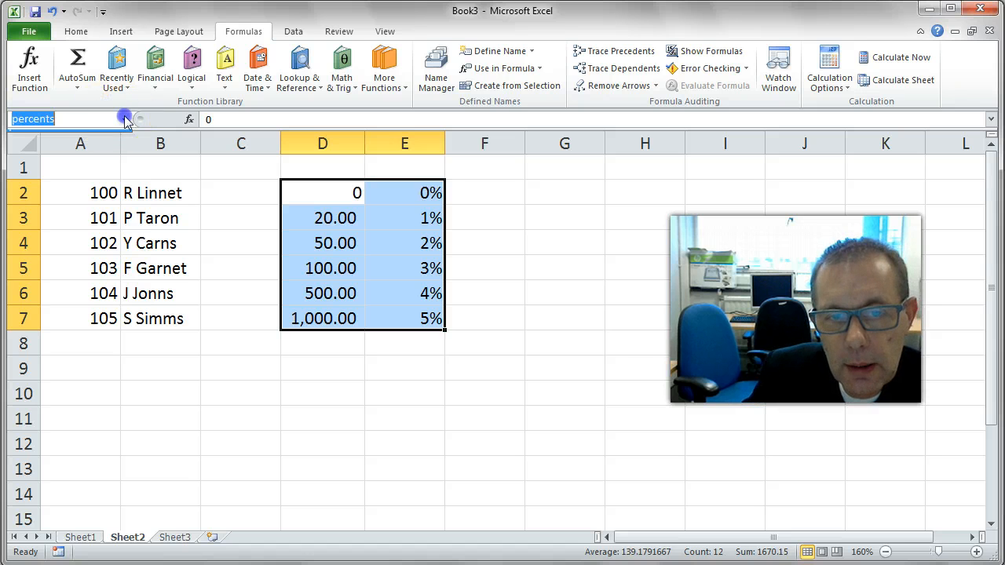
click(109, 139)
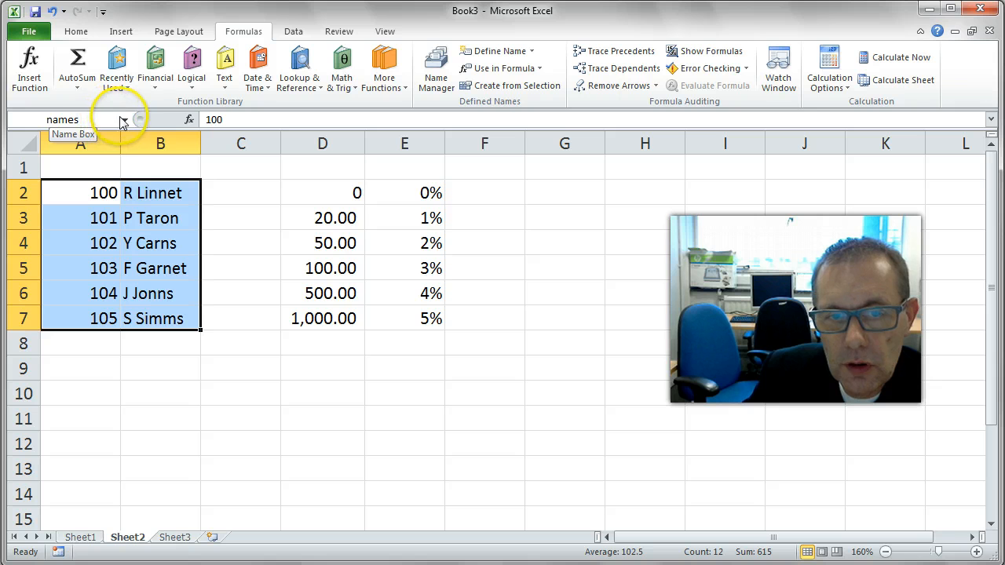
click(124, 119)
click(67, 154)
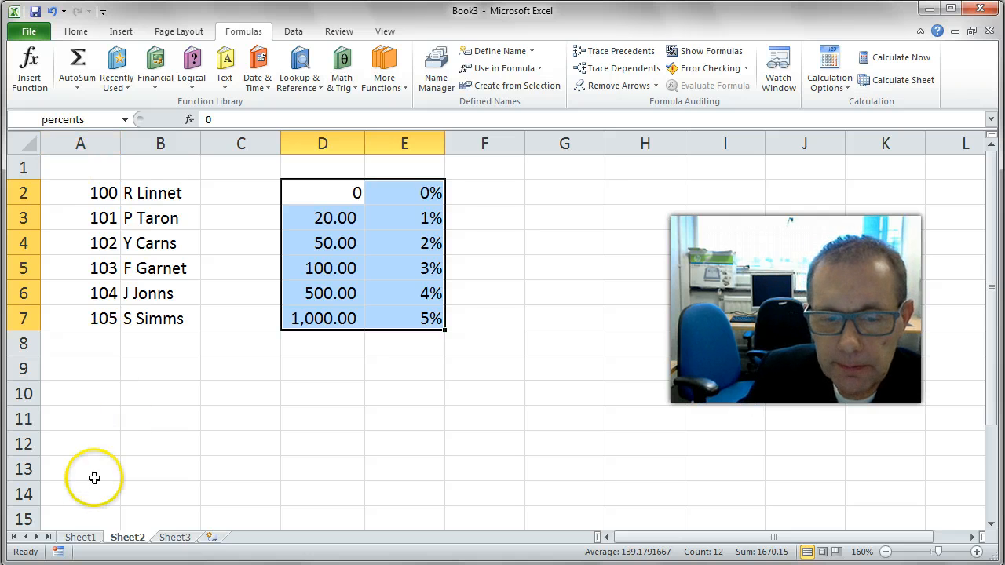
Step: Start a VLOOKUP formula in the first Name cell, B2 on Sheet1, with the code in A2 as the lookup value
click(80, 537)
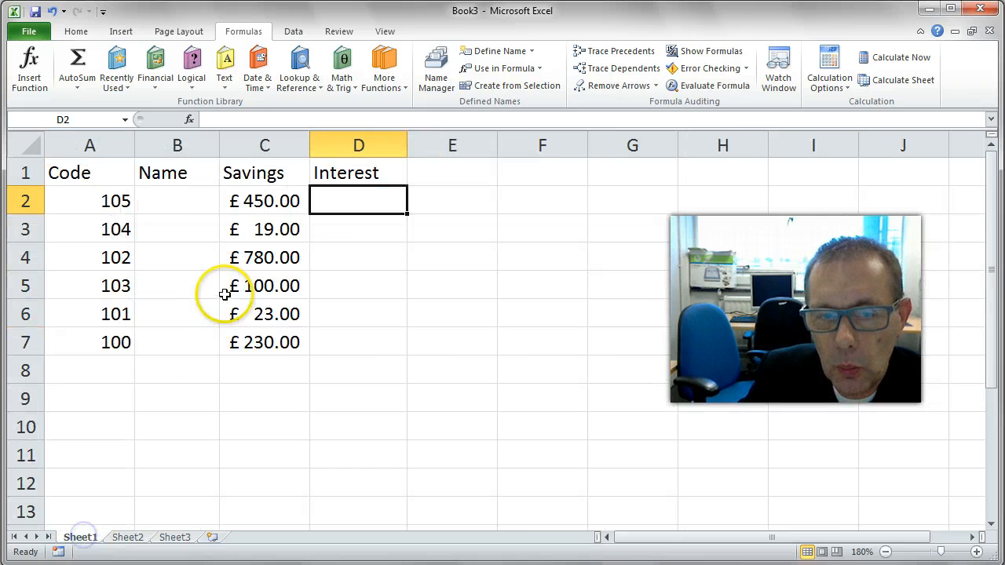
click(197, 202)
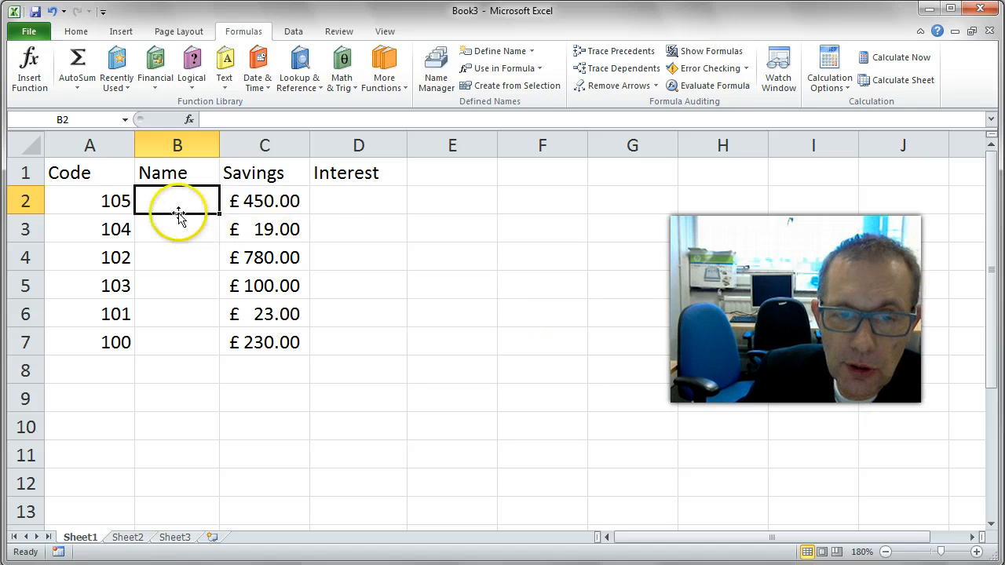
drag(112, 200, 114, 338)
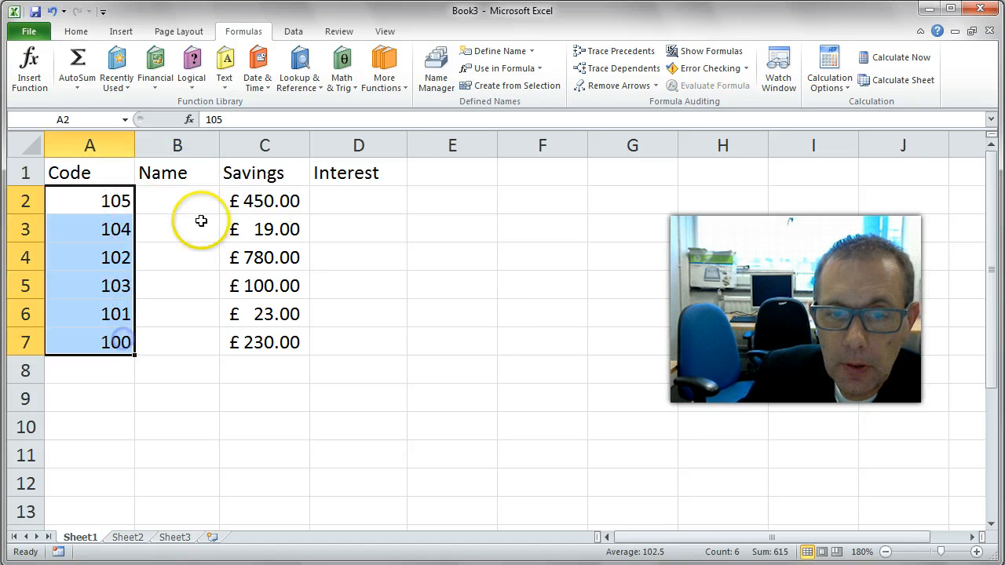
click(196, 201)
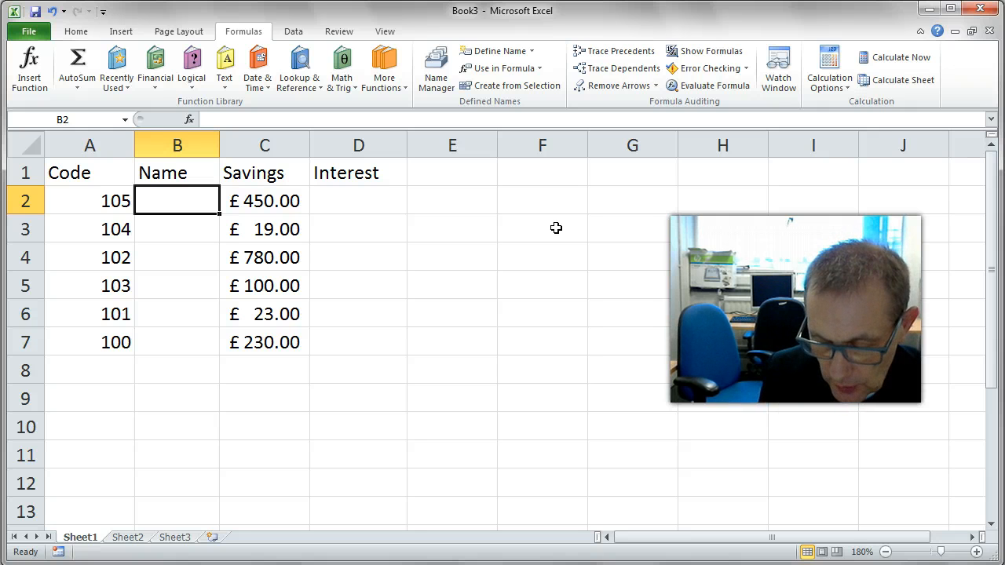
text(=vloo)
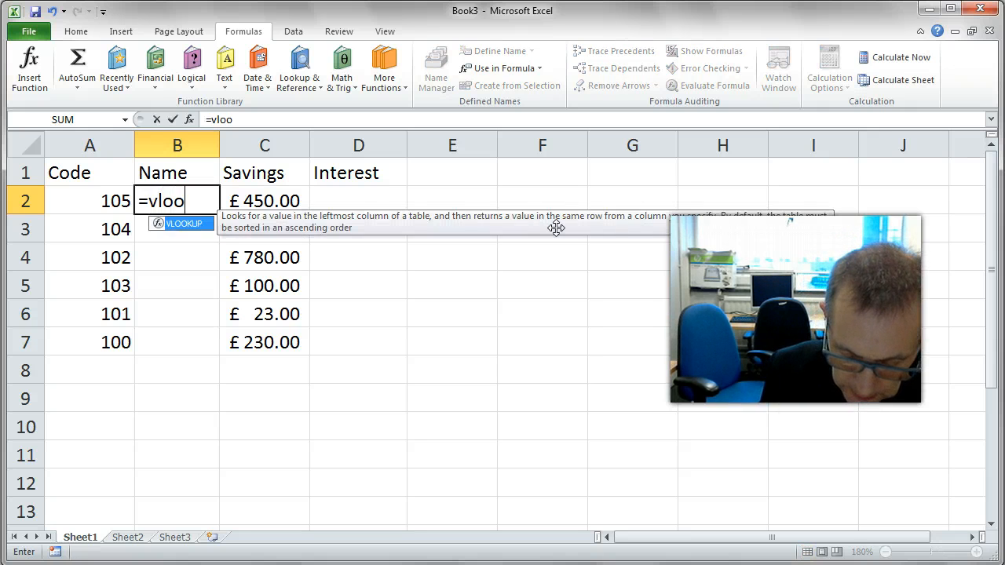
text(up)
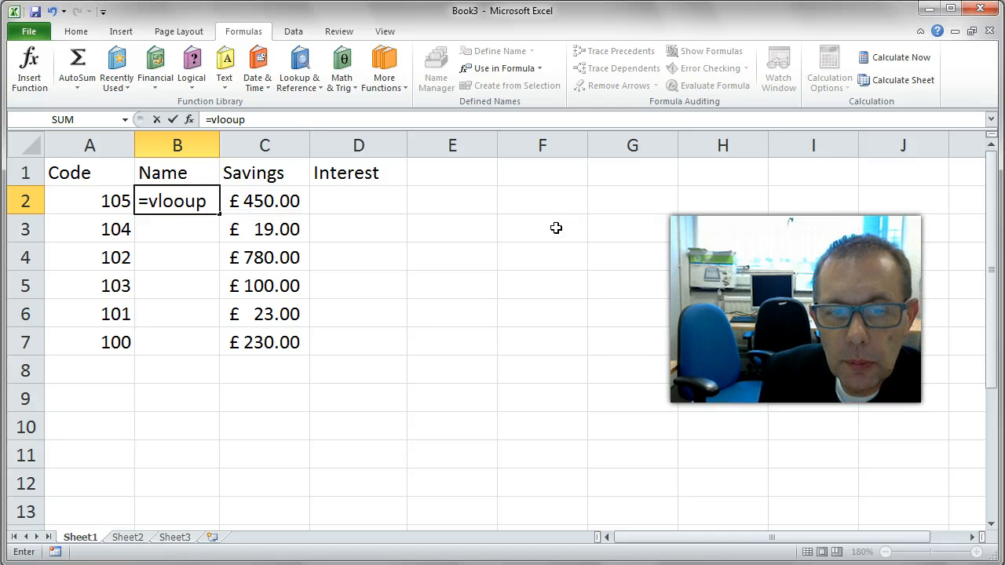
key(BackSpace)
key(BackSpace)
text(kup()
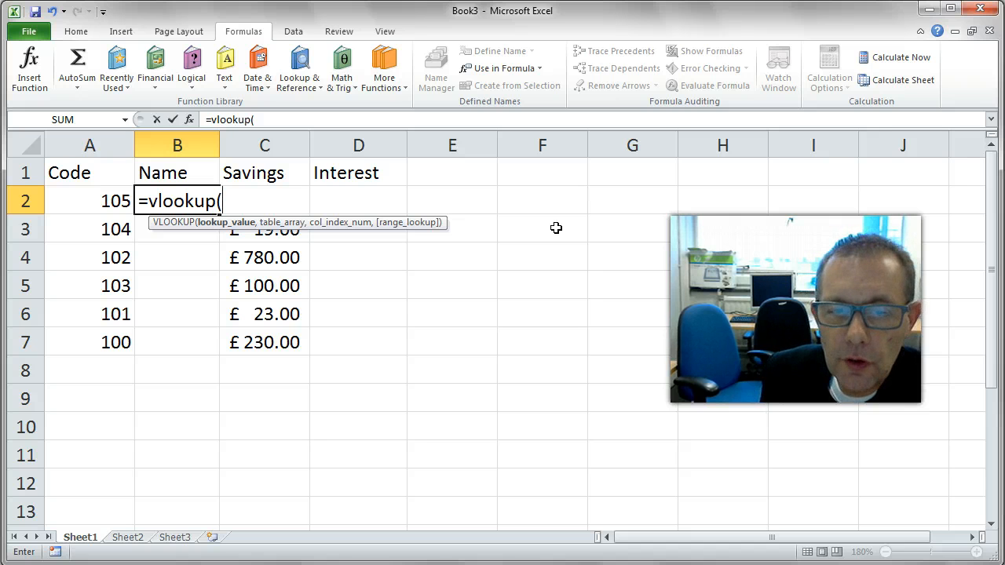
key(Left)
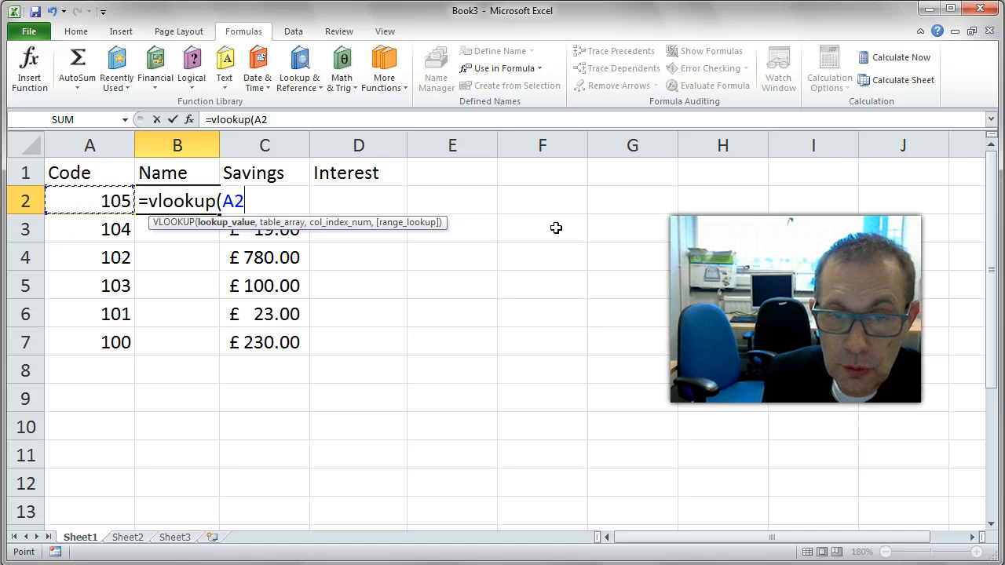
text(,)
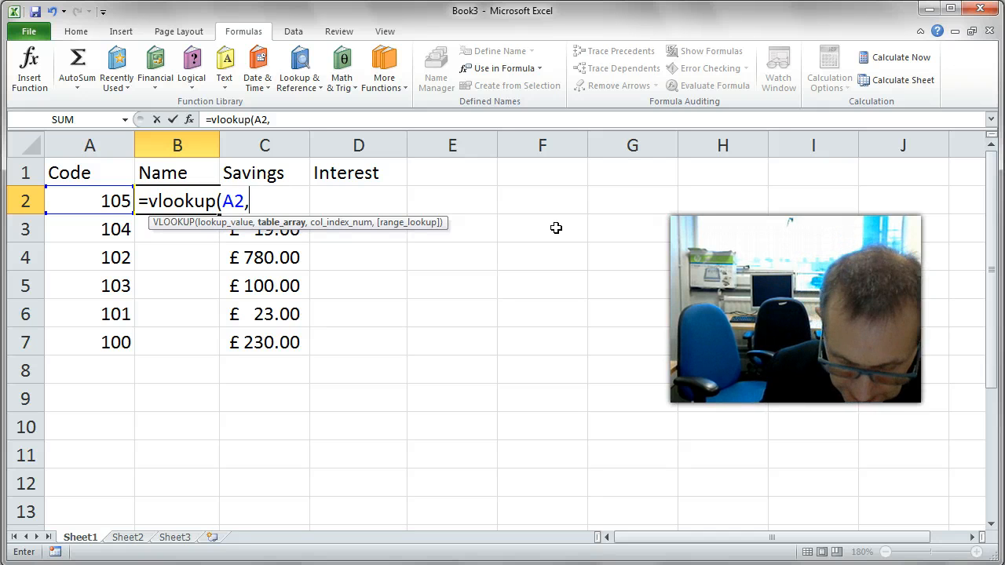
Step: Complete the B2 lookup with the names range, column 2 and FALSE for an exact match, and fill it down to B7
text(names)
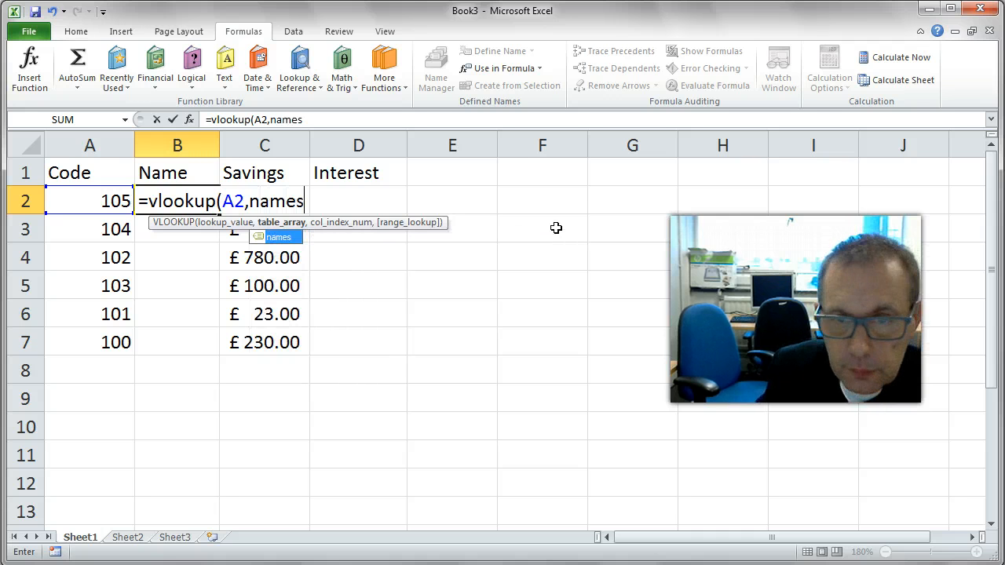
text(,)
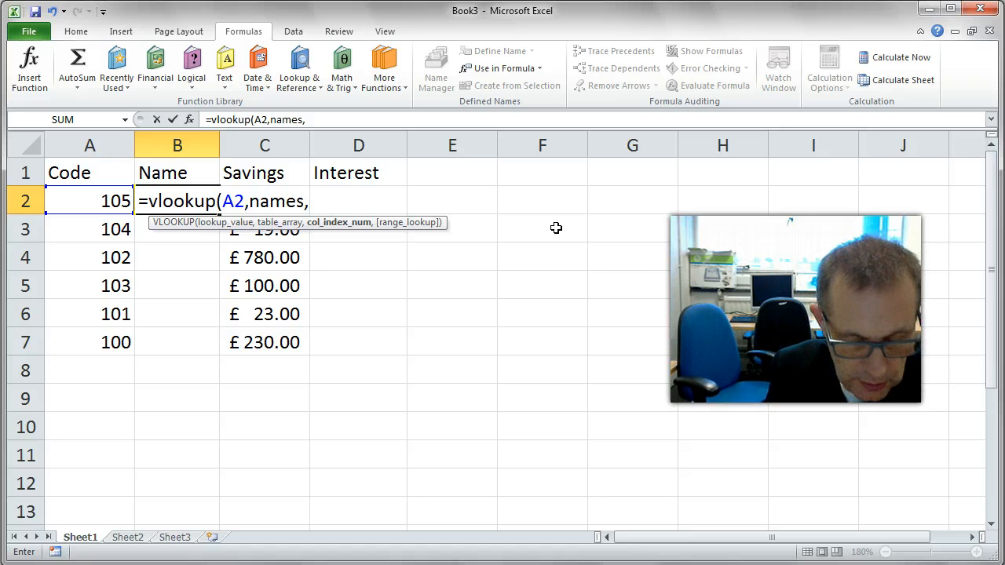
text(2)
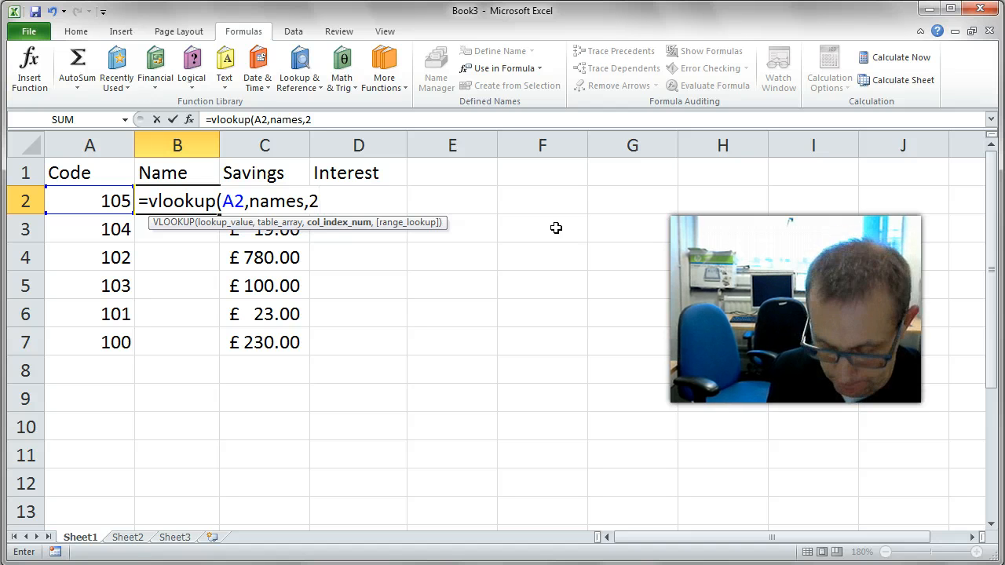
text(,)
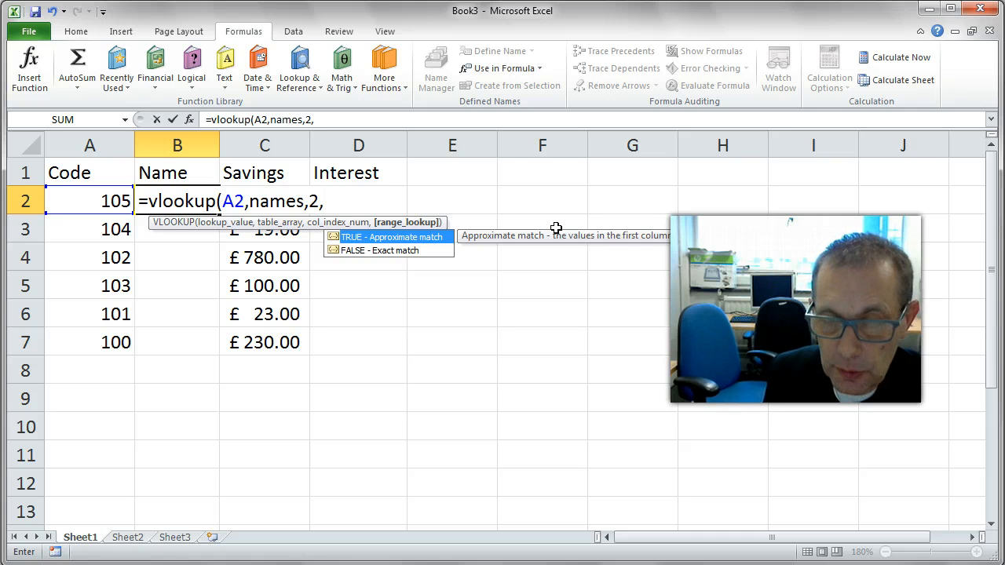
text(fals)
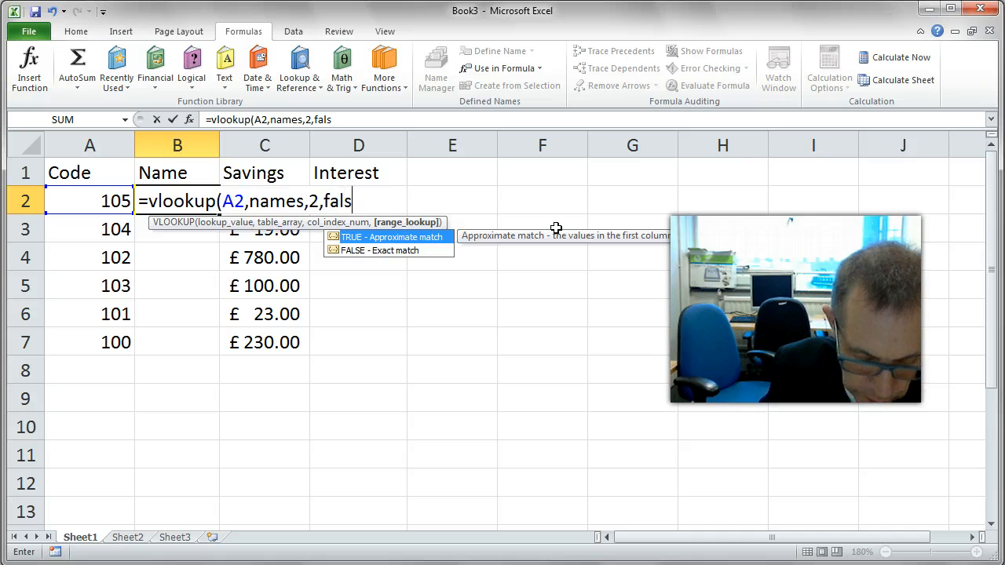
text(e))
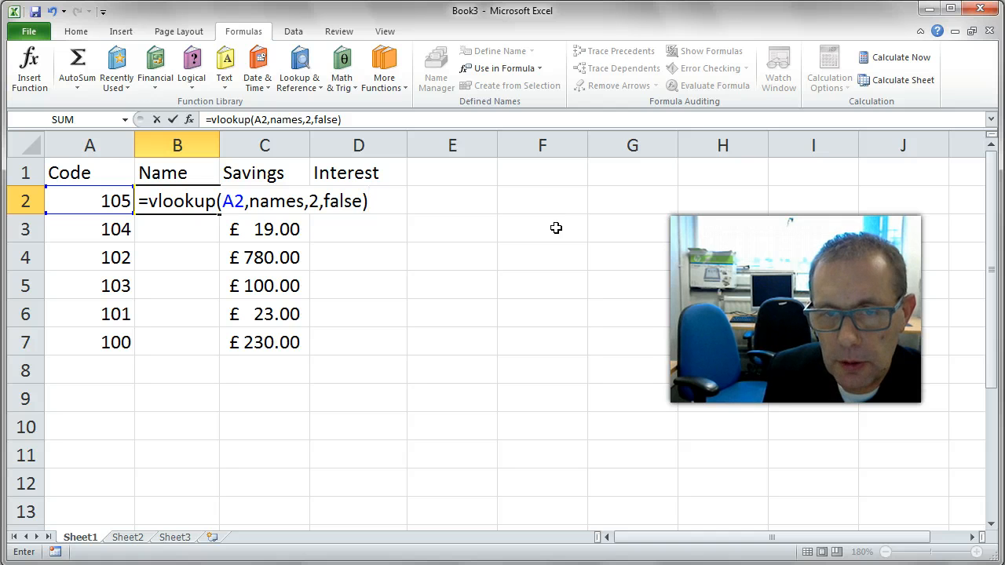
key(Return)
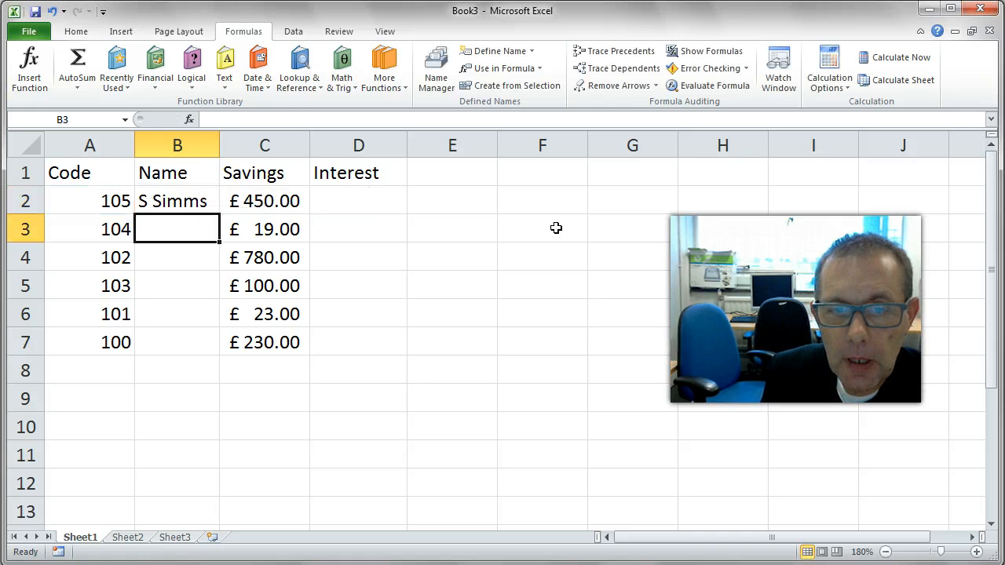
click(171, 202)
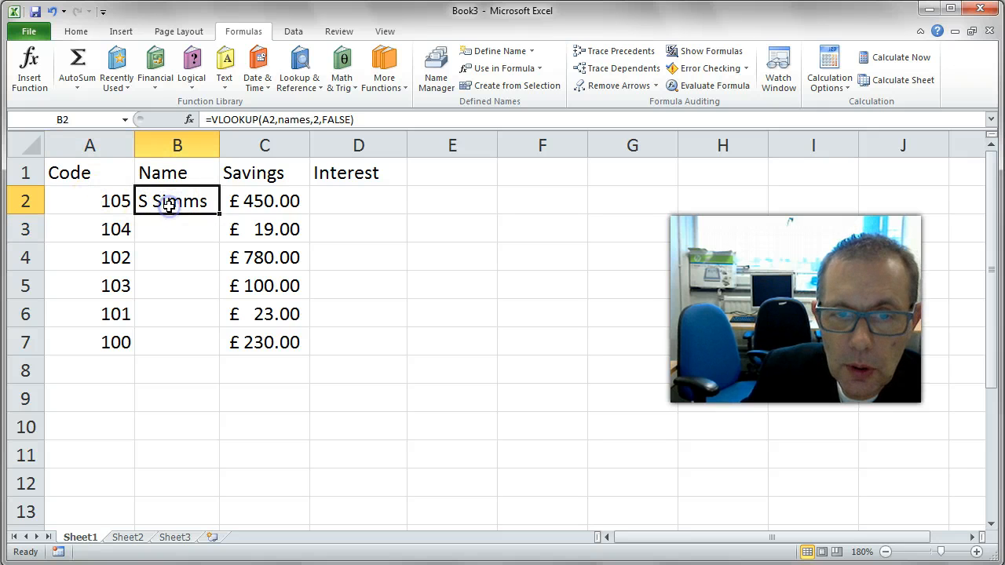
drag(219, 213, 216, 351)
Step: Compare the codes with the looked-up names on Sheet1, and check code 101 against the name table on Sheet2
click(203, 284)
click(115, 275)
click(161, 286)
click(118, 284)
click(161, 314)
click(117, 310)
click(161, 314)
click(104, 312)
click(172, 317)
click(115, 314)
click(162, 314)
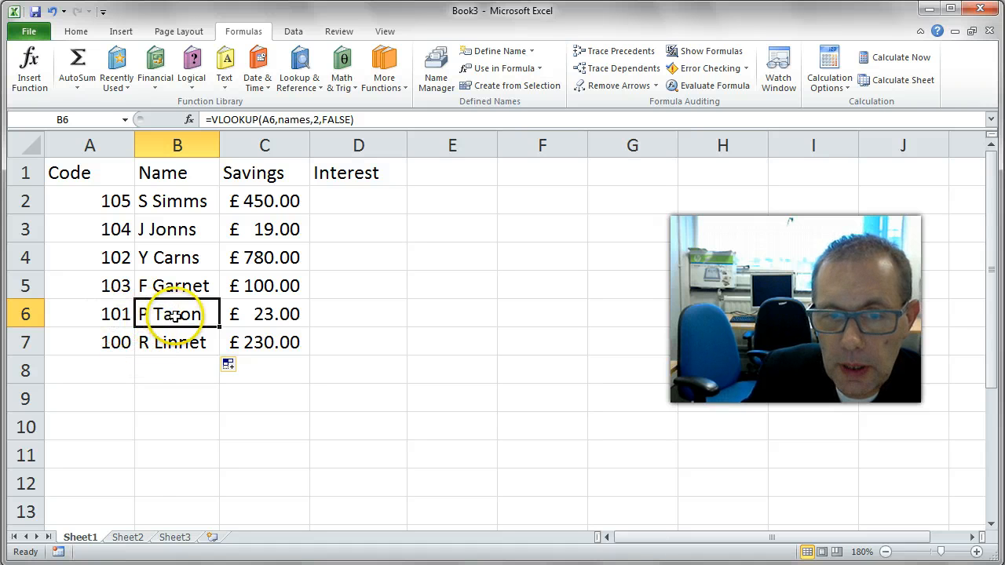
click(128, 537)
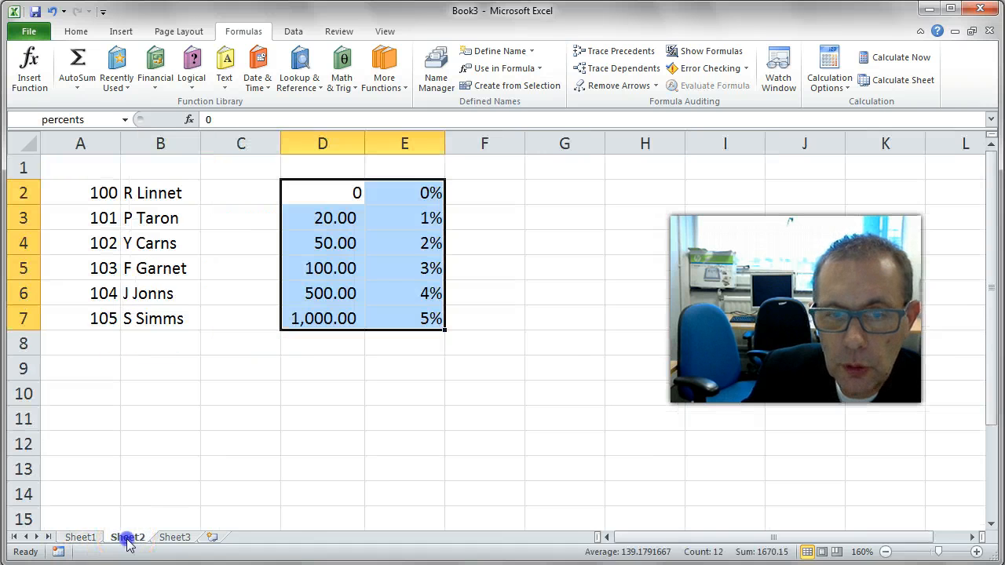
click(135, 218)
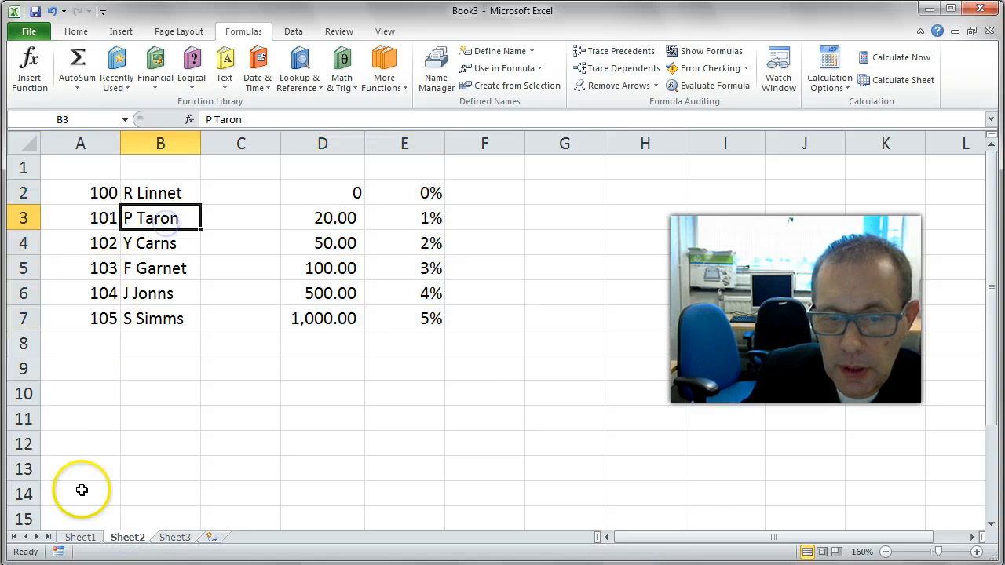
click(93, 539)
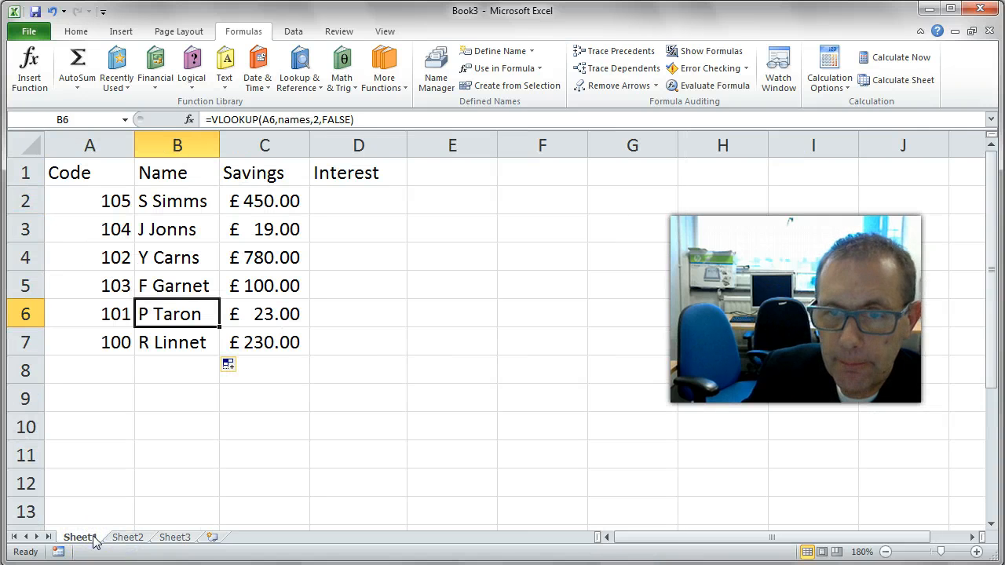
Step: Select the first Interest cell, D2 on Sheet1, and examine the interest rates in column E of Sheet2
click(354, 200)
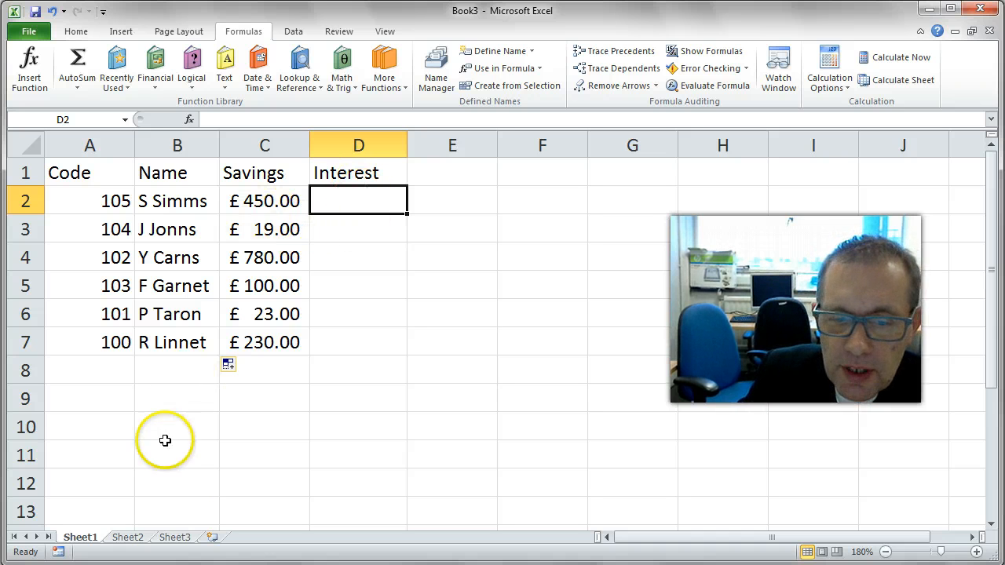
click(132, 537)
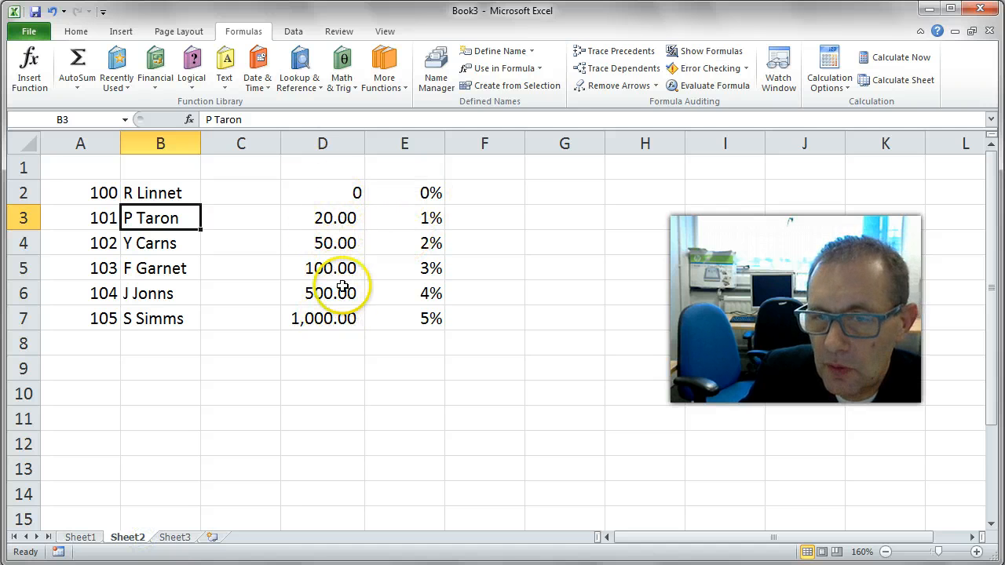
click(422, 218)
click(426, 243)
click(428, 271)
click(429, 292)
click(430, 272)
click(431, 225)
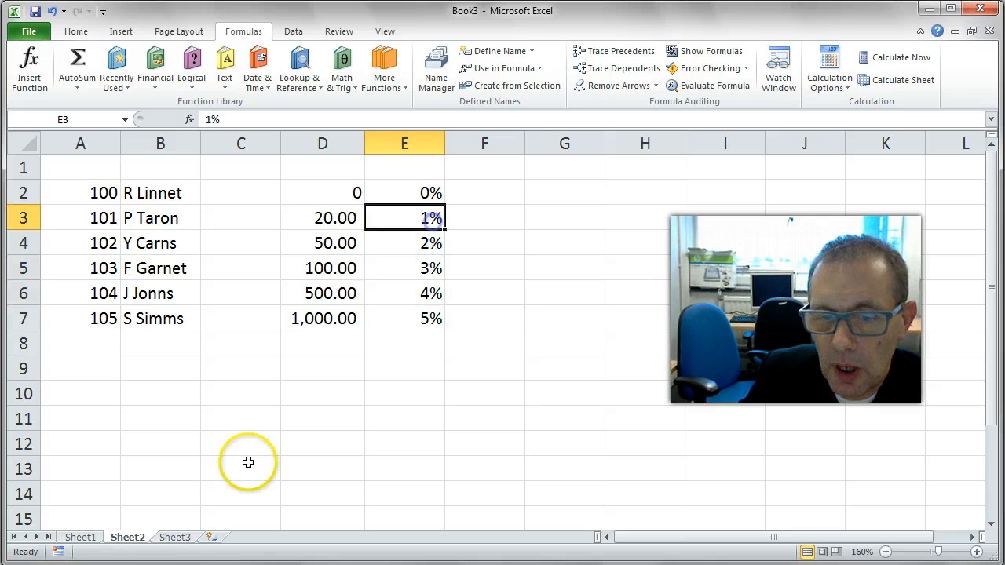
Step: Start a VLOOKUP formula in the first Interest cell, D2 on Sheet1, with the savings amount in C2 as the lookup value
click(81, 536)
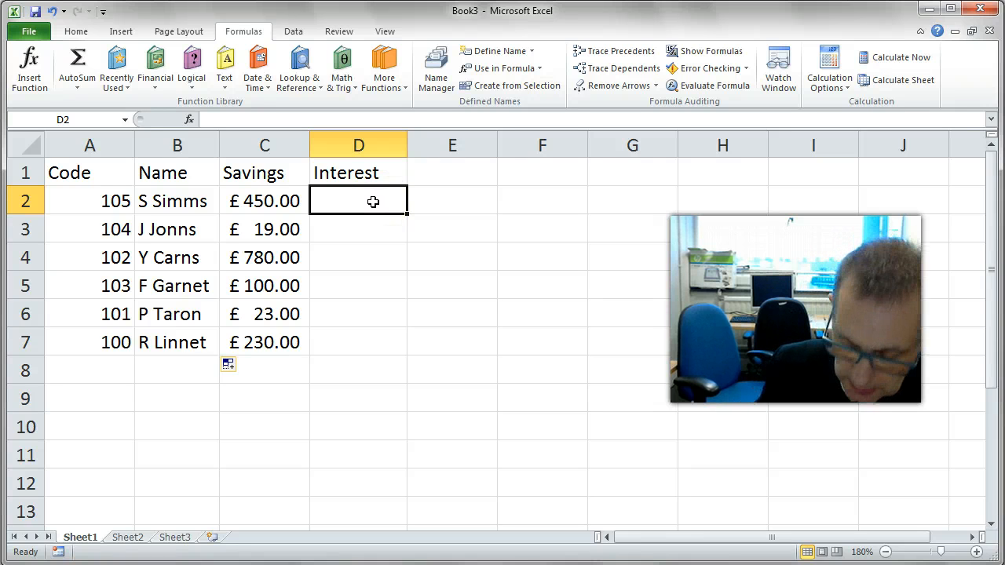
text(=)
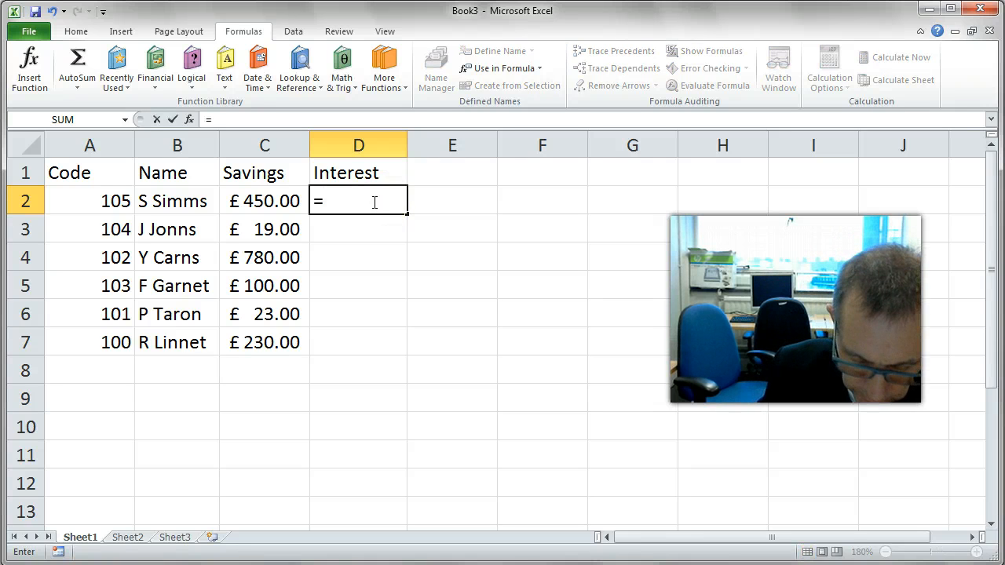
text(vlookup)
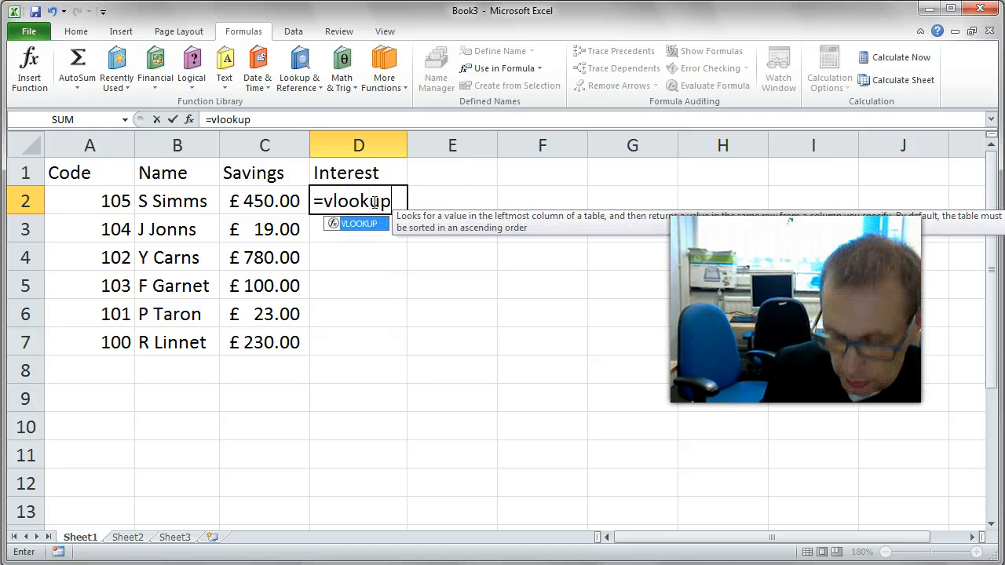
text(()
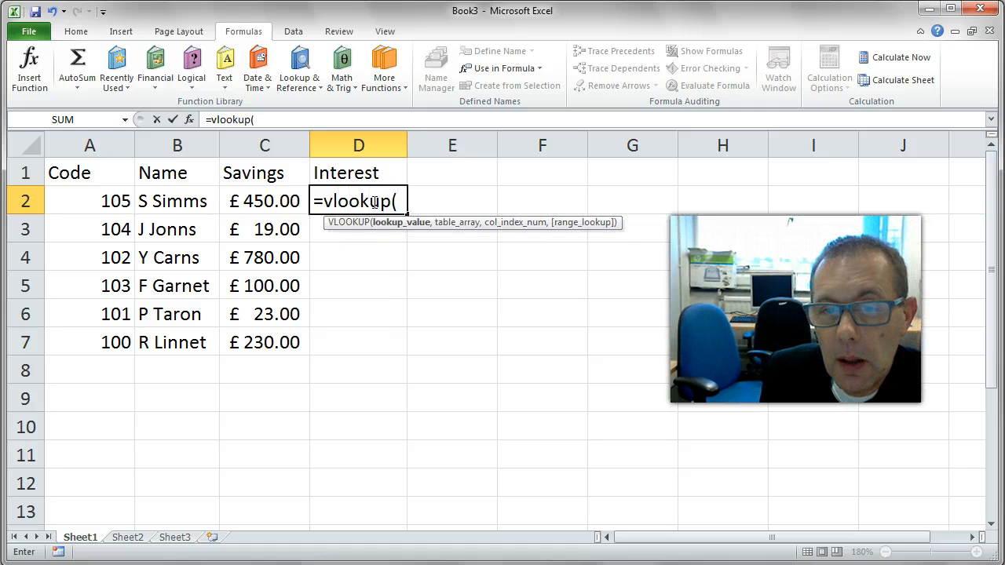
key(Left)
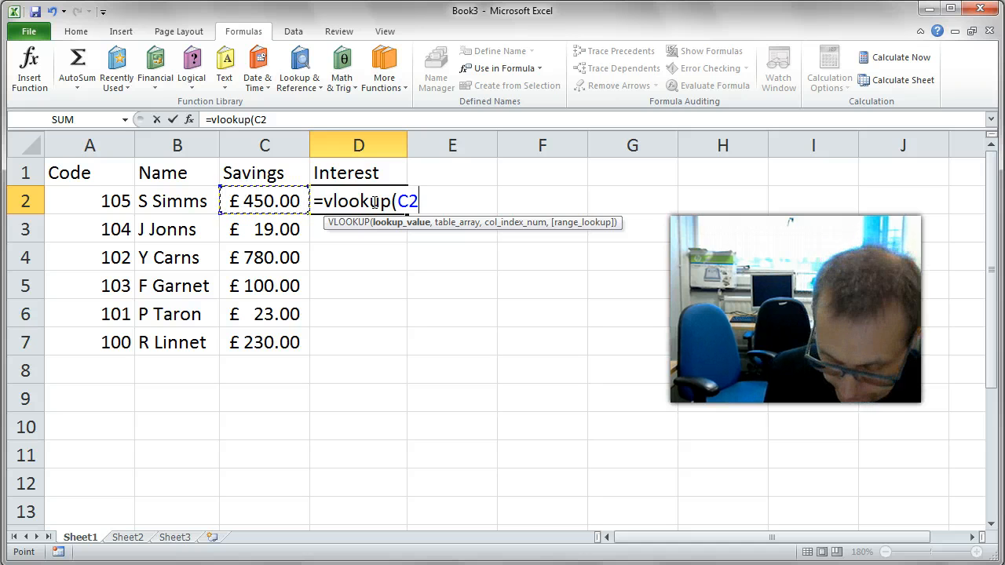
text(,)
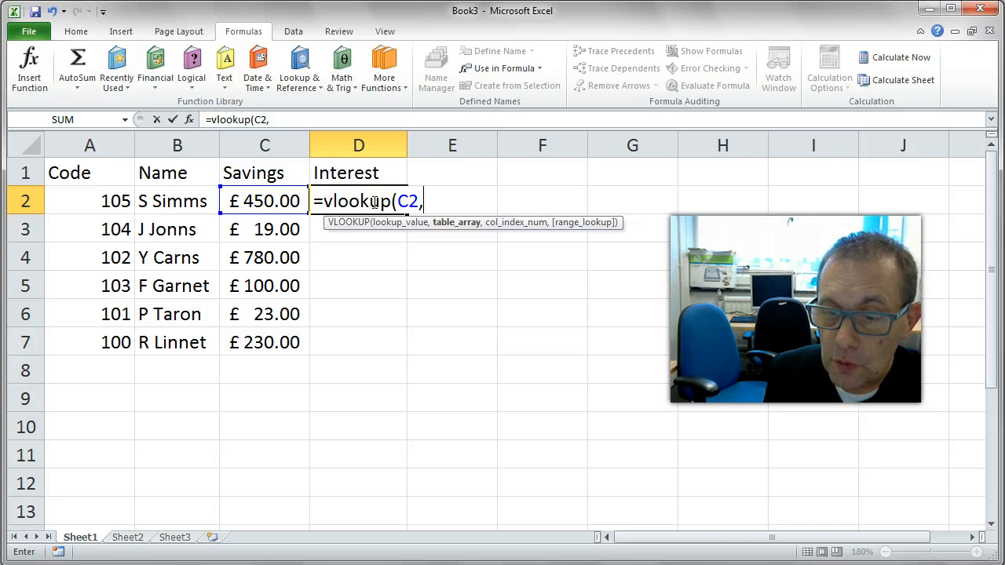
Step: Complete the D2 lookup with the percents range, column 2 and TRUE for an approximate match
text(perv)
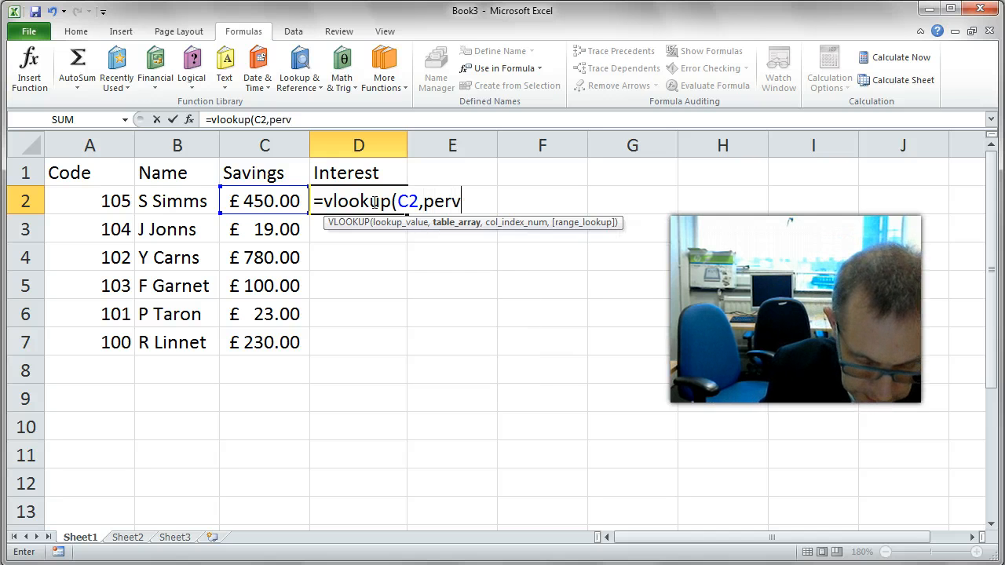
key(BackSpace)
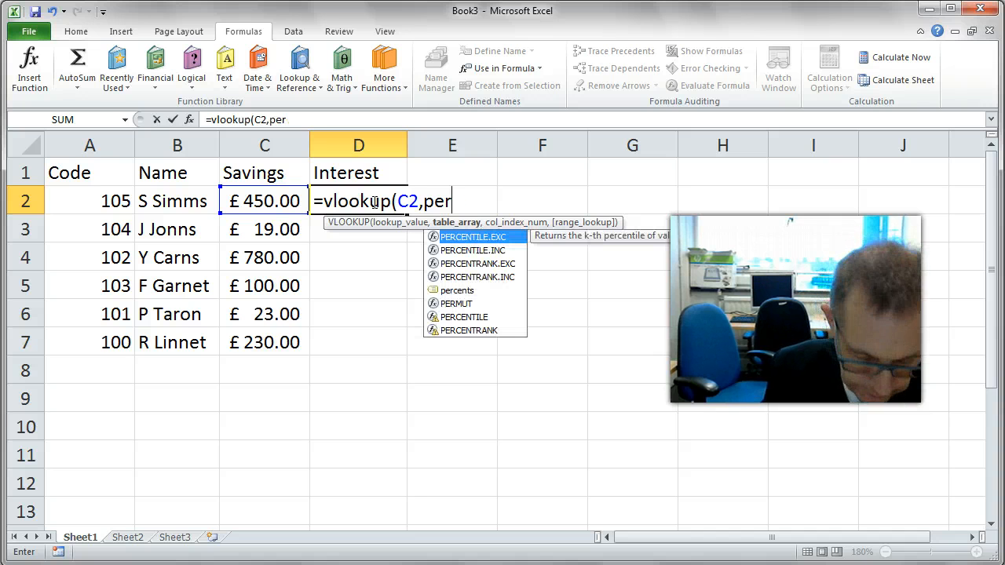
text(cenm)
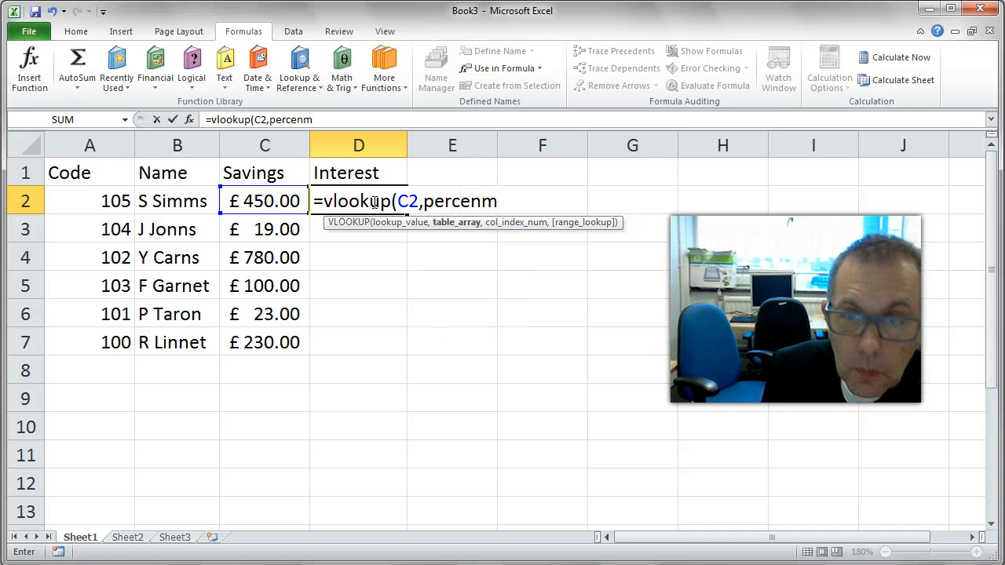
key(BackSpace)
text(ts)
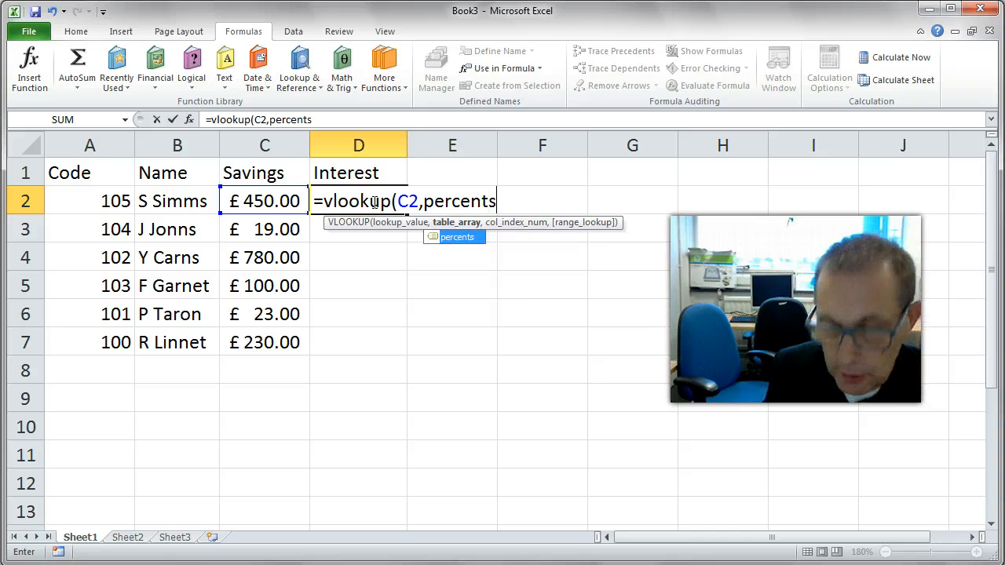
text(,2)
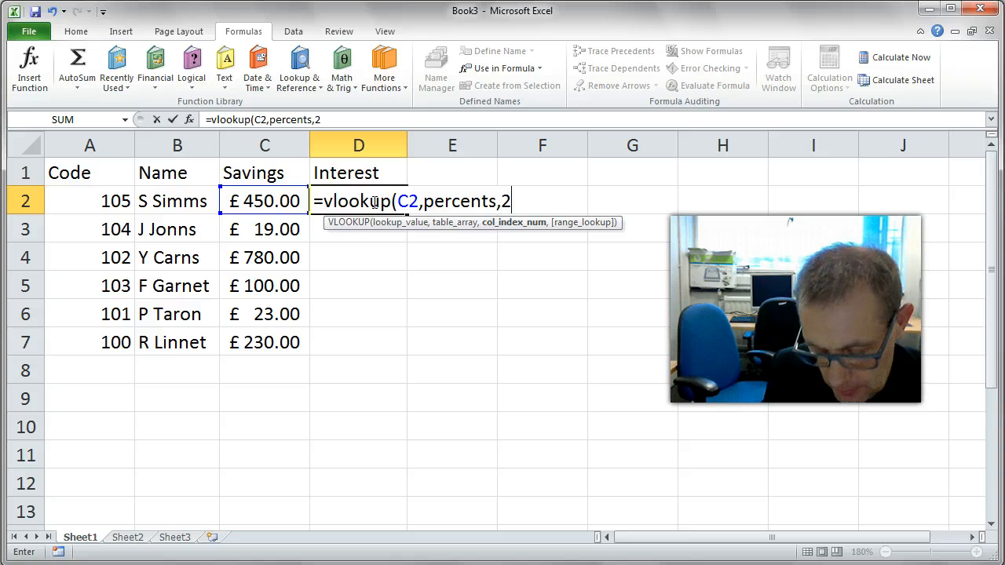
text(,true)
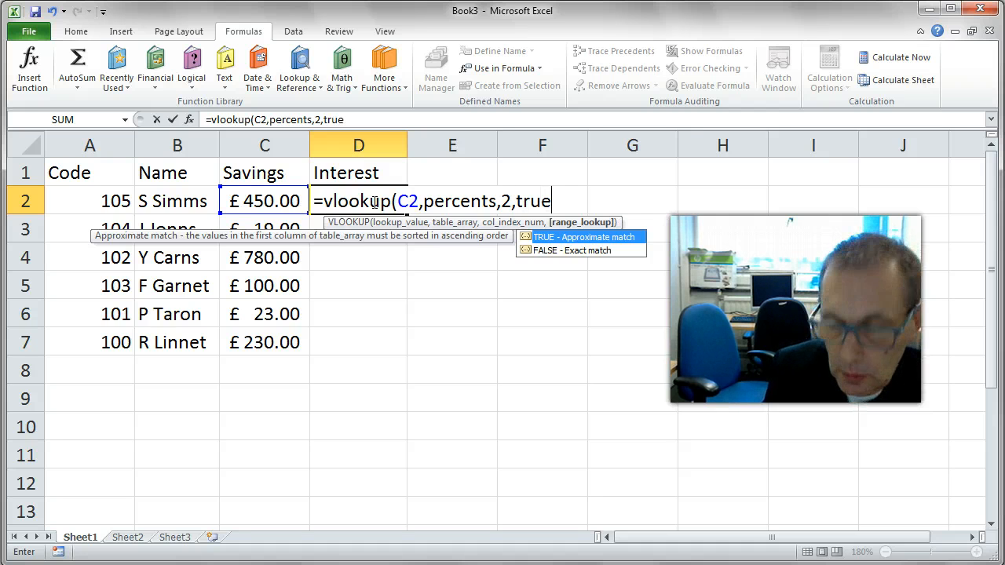
text())
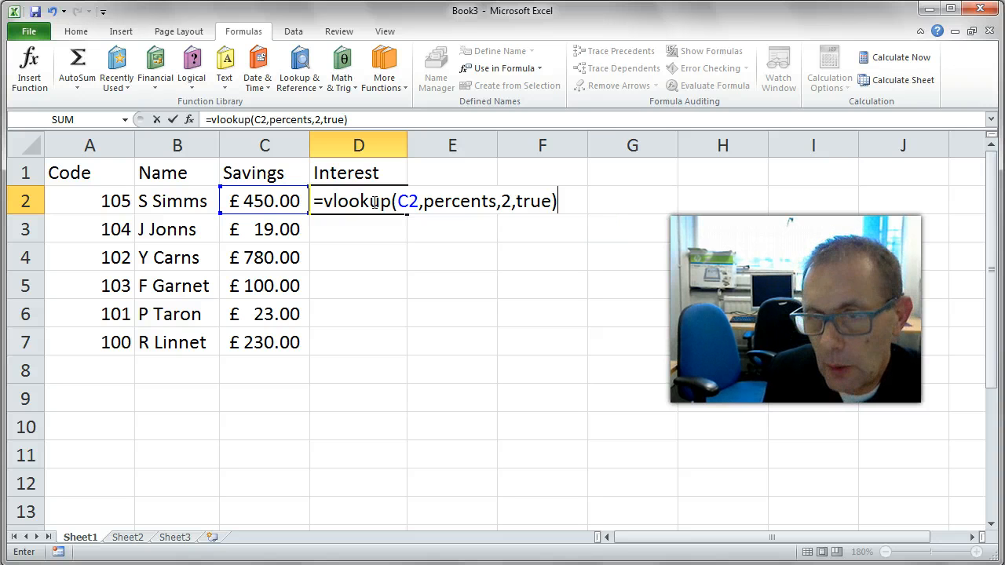
key(Return)
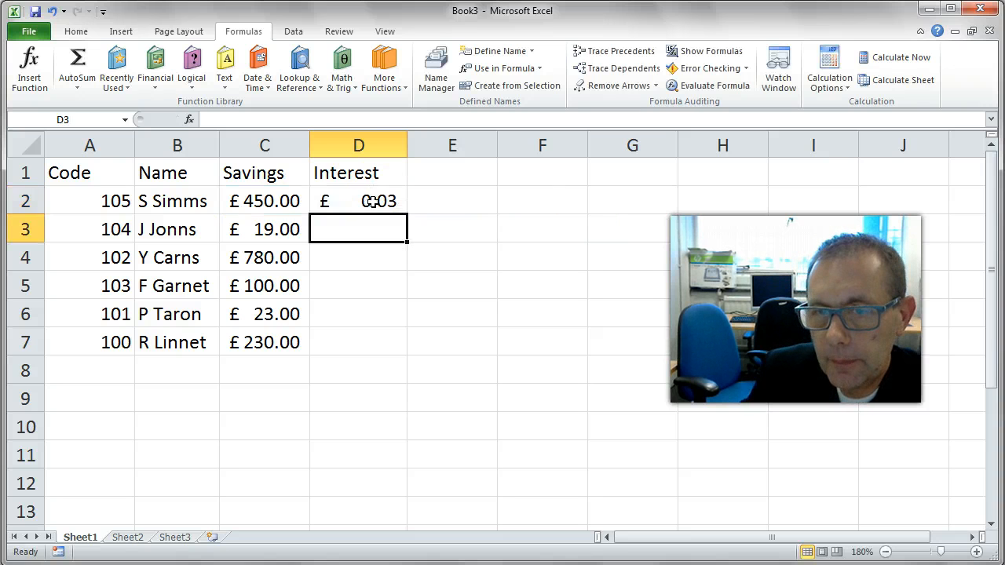
Step: Format the Interest cell D2 as a percentage and fill its formula down to D7
click(374, 201)
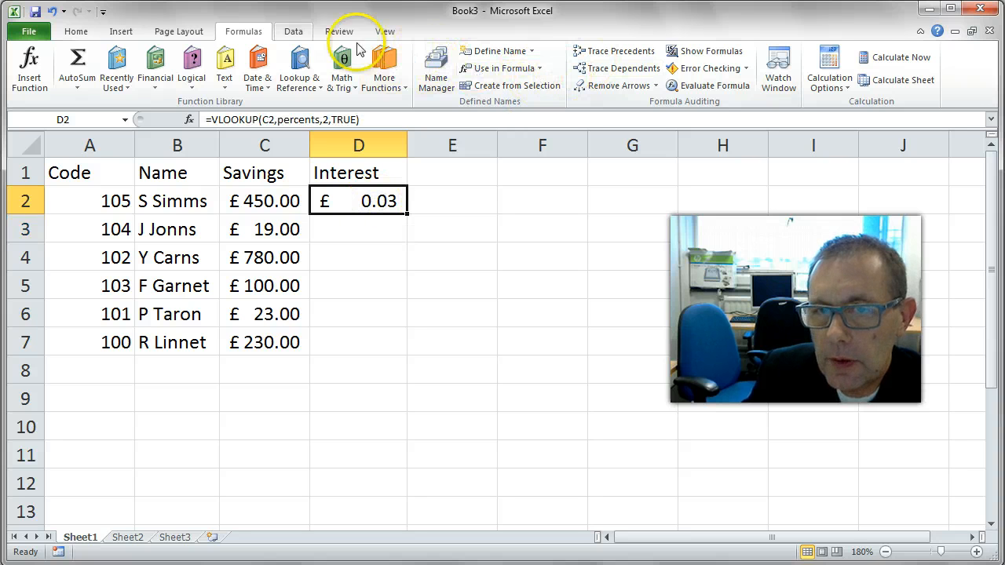
click(79, 30)
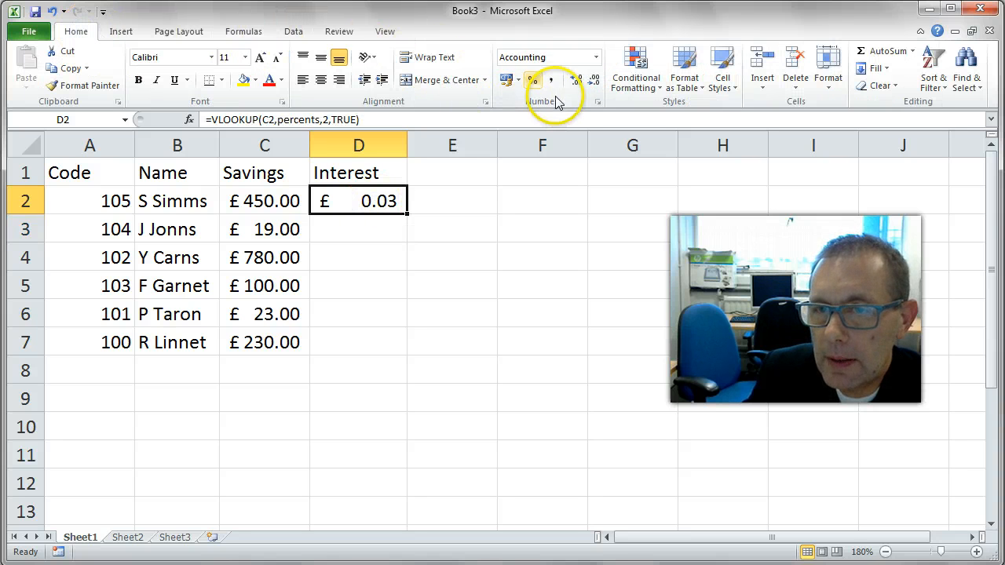
click(532, 80)
drag(407, 214, 395, 355)
Step: Review the looked-up interest rates in D2:D7 of Sheet1
click(379, 285)
click(379, 226)
click(378, 195)
click(369, 256)
click(371, 320)
click(368, 264)
click(365, 198)
click(369, 259)
click(368, 320)
click(370, 221)
click(372, 201)
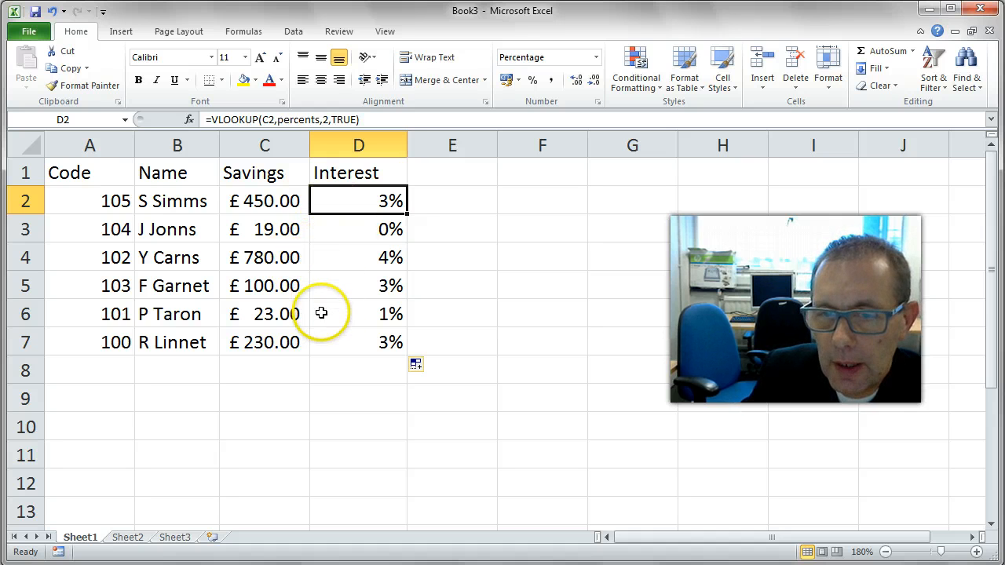
Step: Compare the savings amount in C6 and its rate in D6 with the lowest thresholds and rates on Sheet2
click(288, 315)
click(354, 324)
click(288, 314)
click(347, 314)
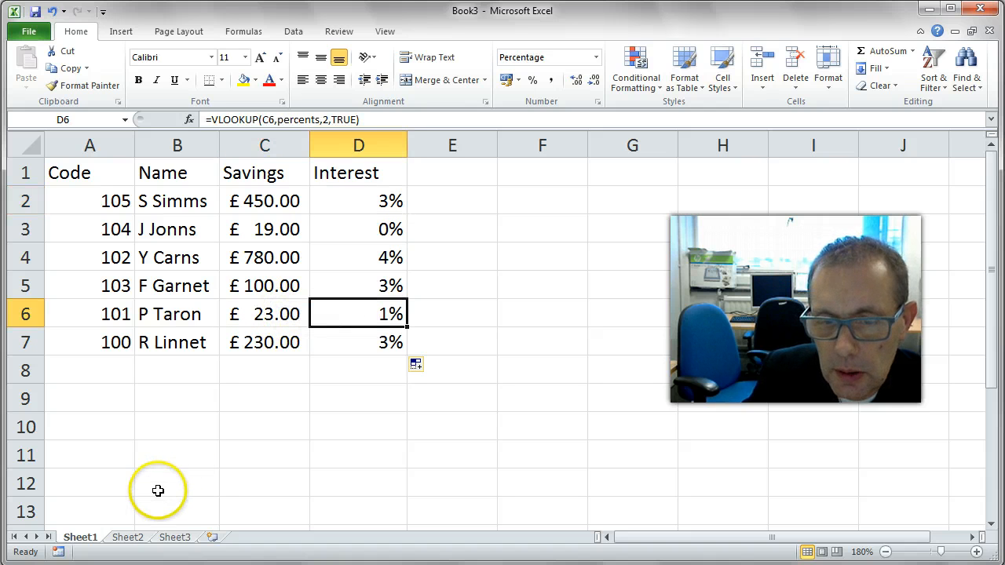
click(134, 537)
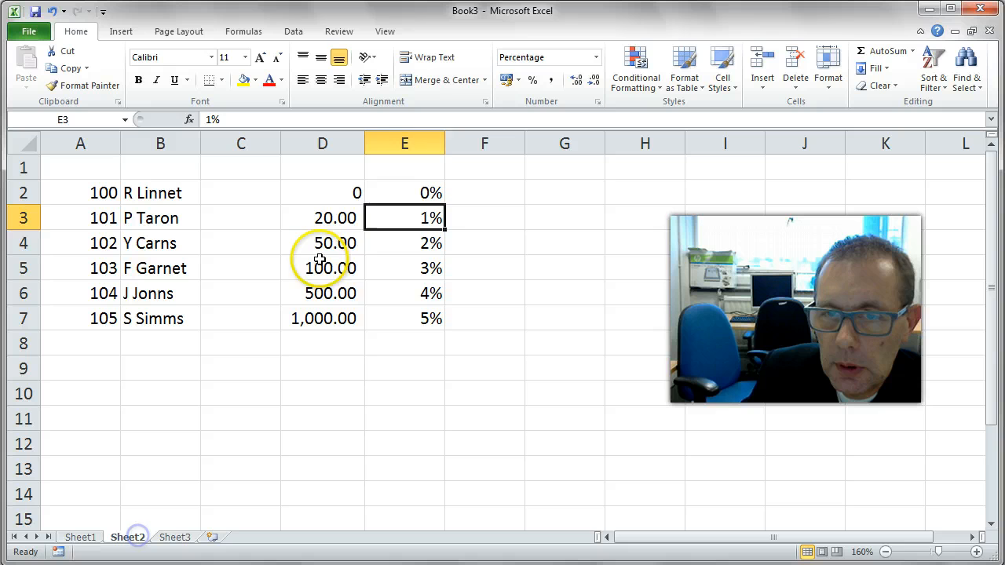
click(334, 192)
click(398, 192)
click(330, 218)
click(412, 217)
click(349, 219)
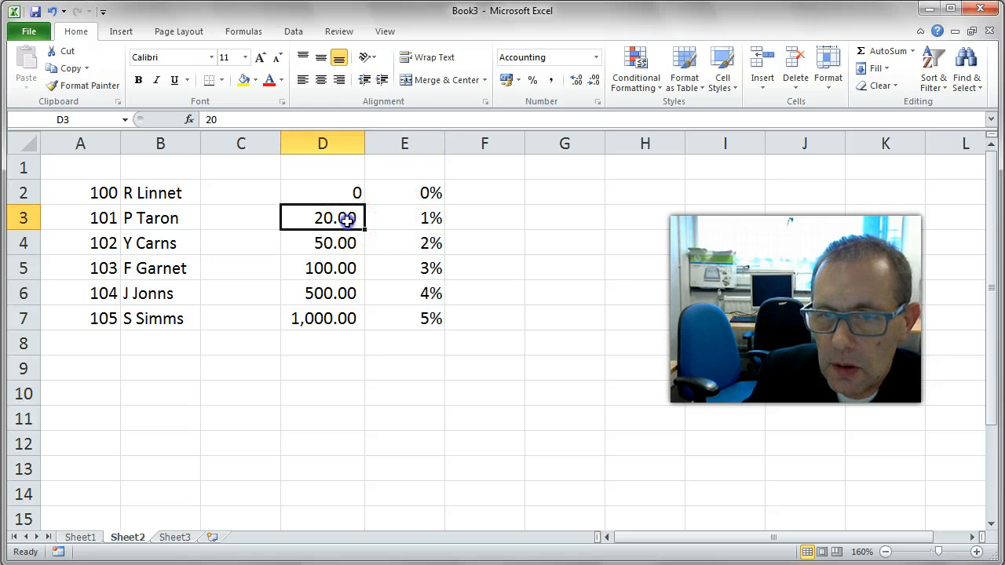
Step: Check the thresholds in D3 and D4 of Sheet2 and the rate in E3 that applies between them
click(329, 242)
click(332, 242)
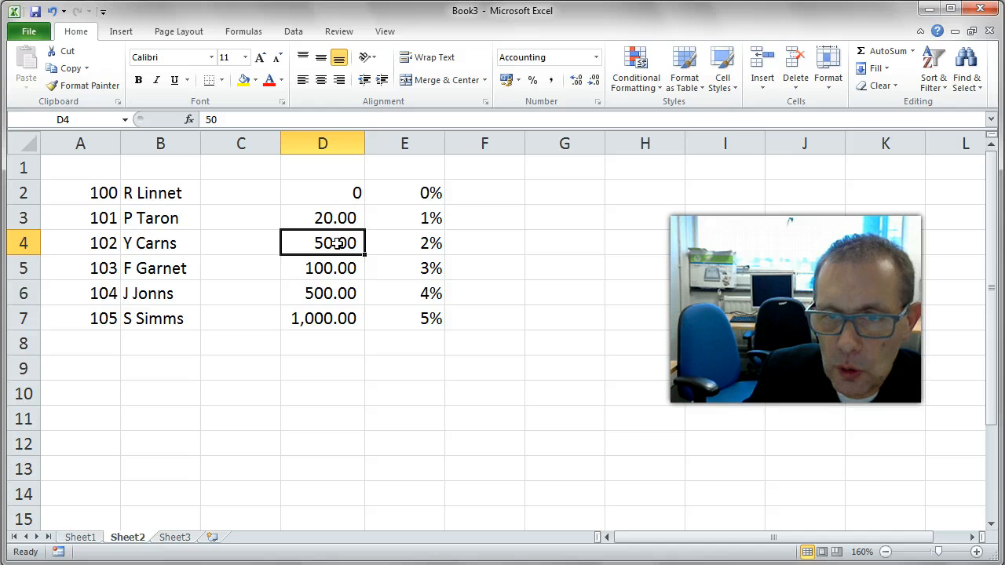
click(333, 219)
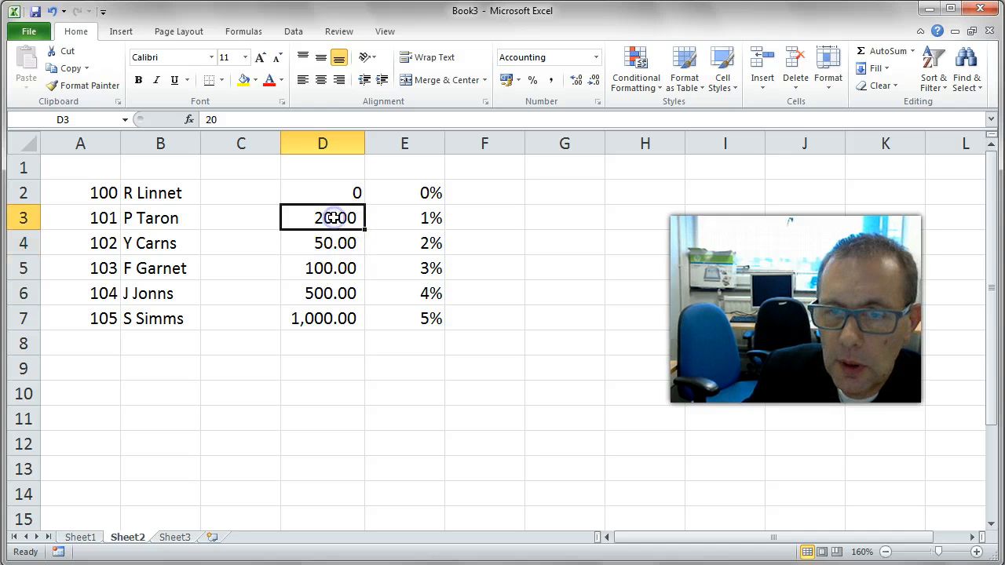
click(420, 219)
Step: Compare the savings amount in C4 of Sheet1 with the thresholds in D2:D7 of Sheet2 and the rate in E6
click(88, 537)
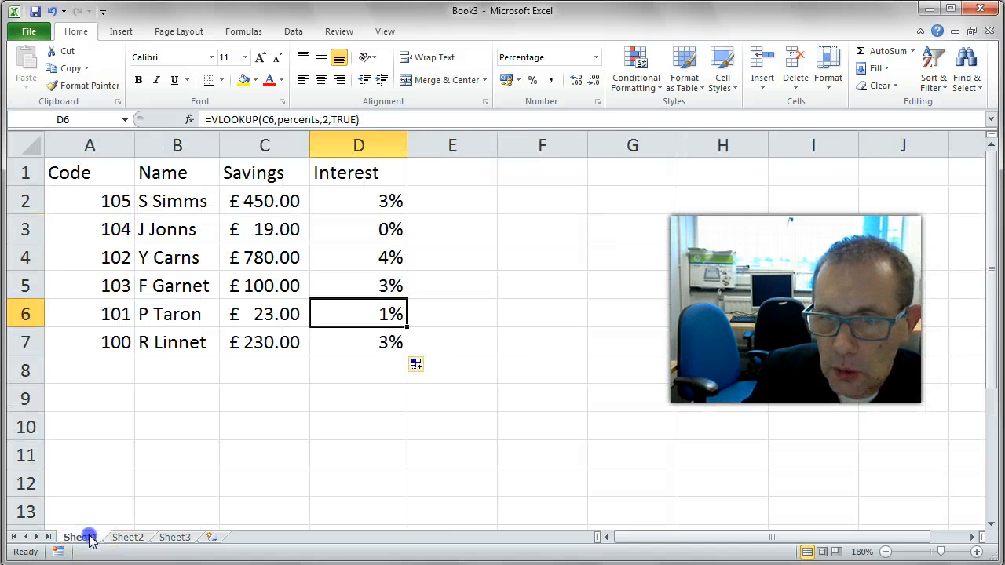
click(271, 262)
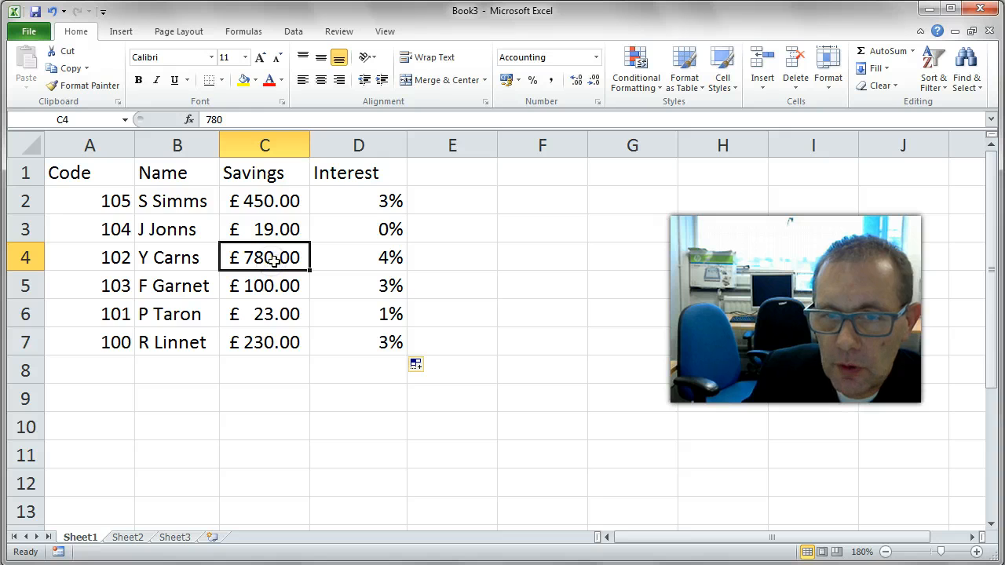
click(127, 537)
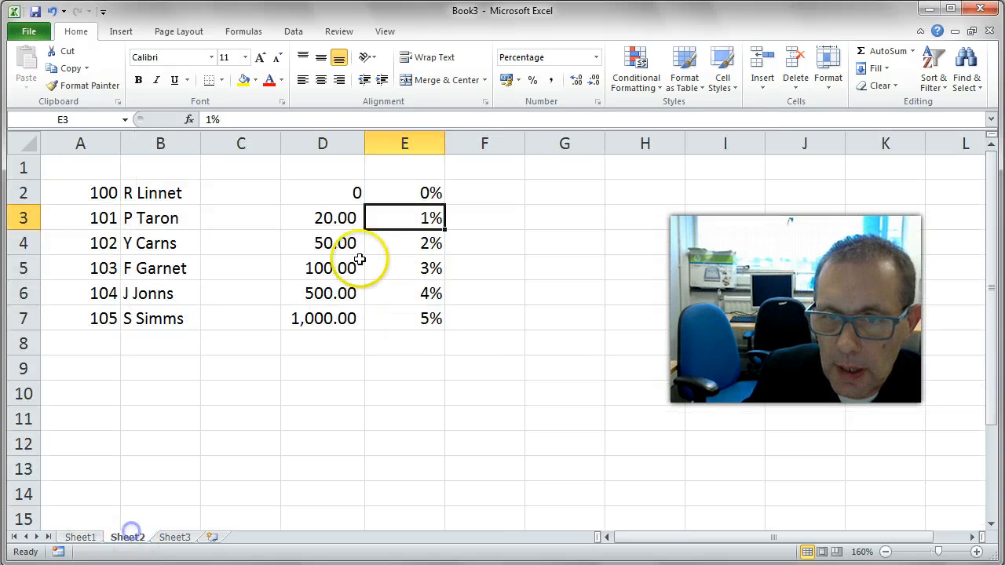
click(343, 200)
click(336, 218)
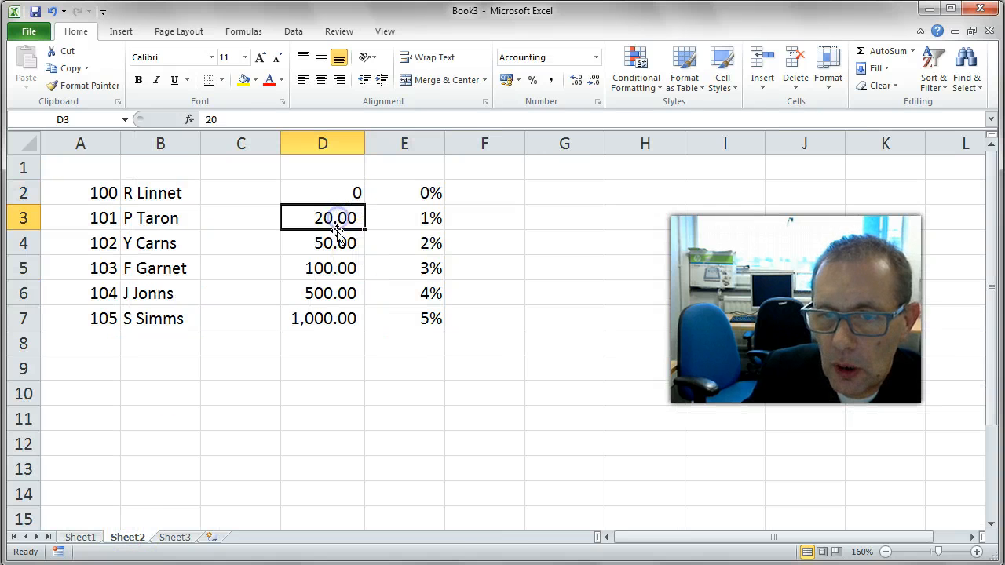
click(337, 244)
click(336, 268)
click(333, 293)
click(331, 318)
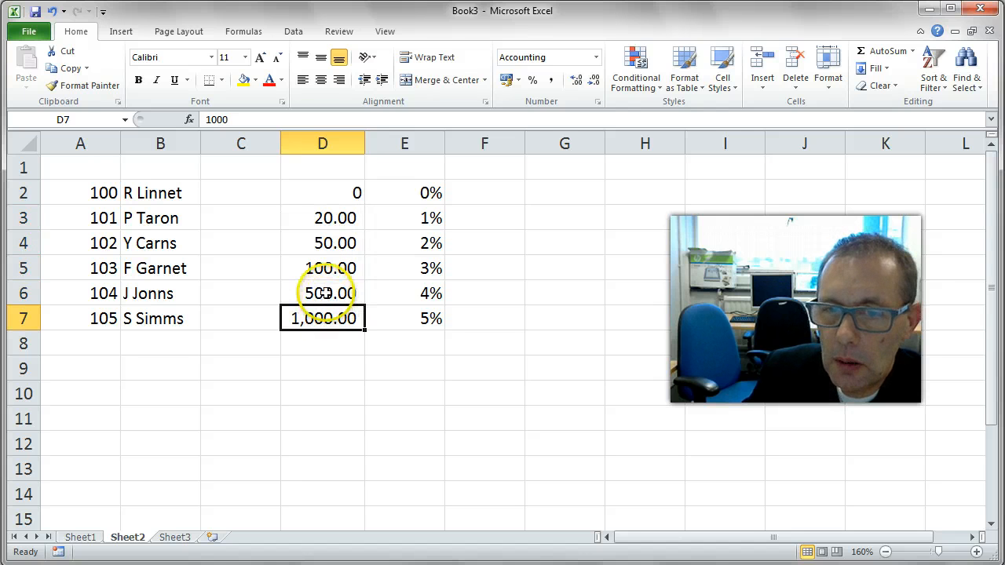
click(326, 291)
click(429, 294)
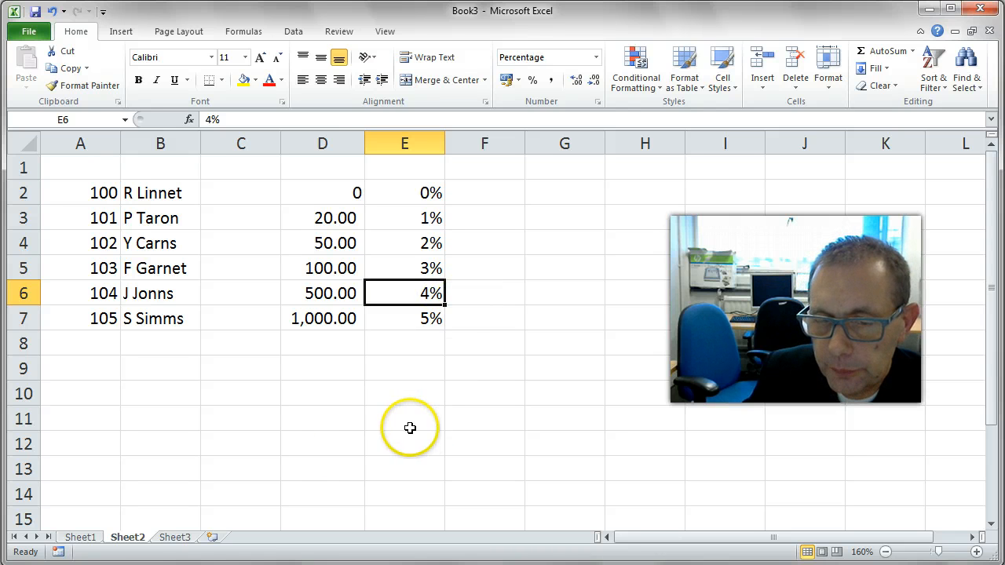
Step: Extend the D2 formula on Sheet1 to multiply the looked-up rate by the savings, giving =VLOOKUP(C2,percents,2,TRUE)*C2
click(80, 538)
drag(374, 197, 377, 337)
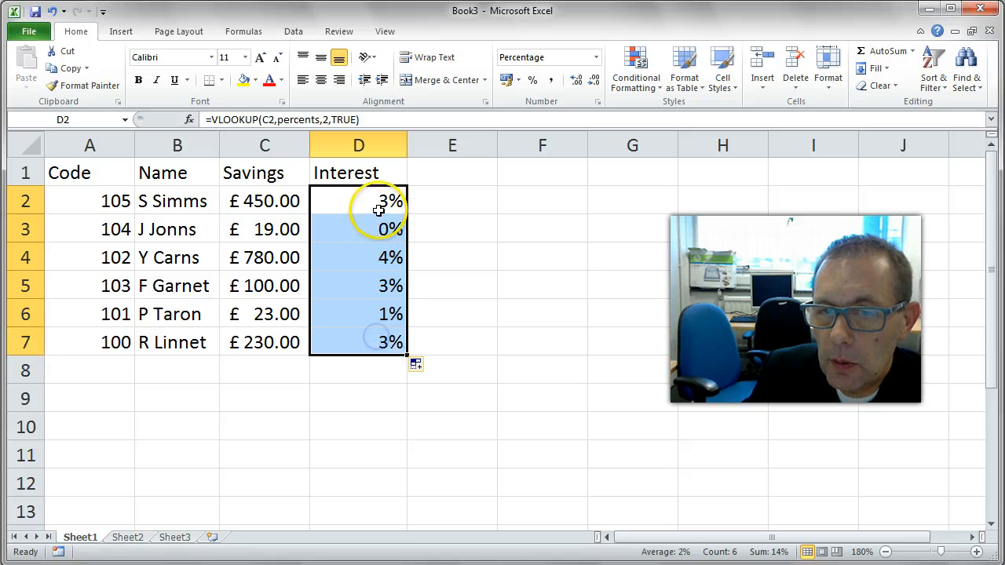
click(380, 203)
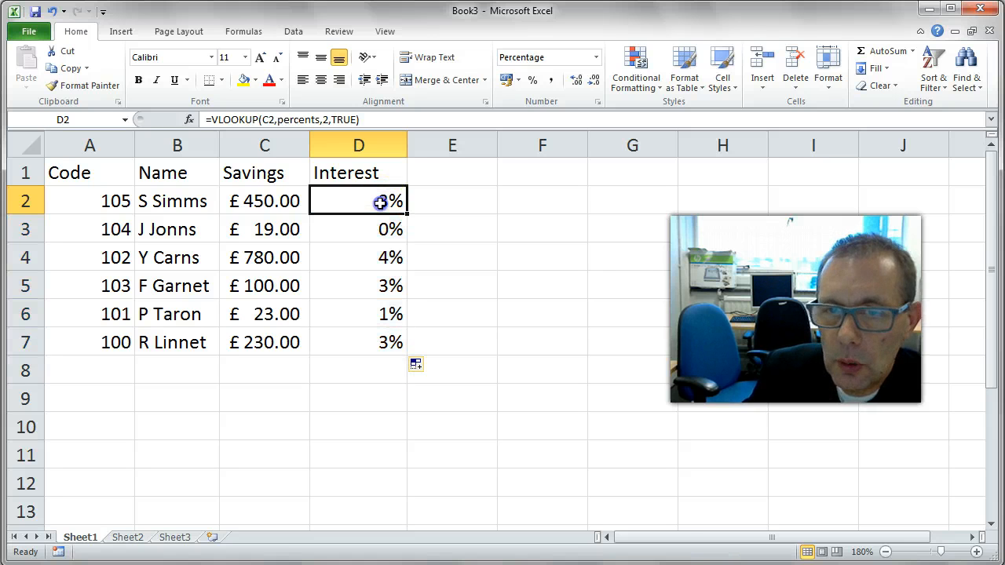
key(F2)
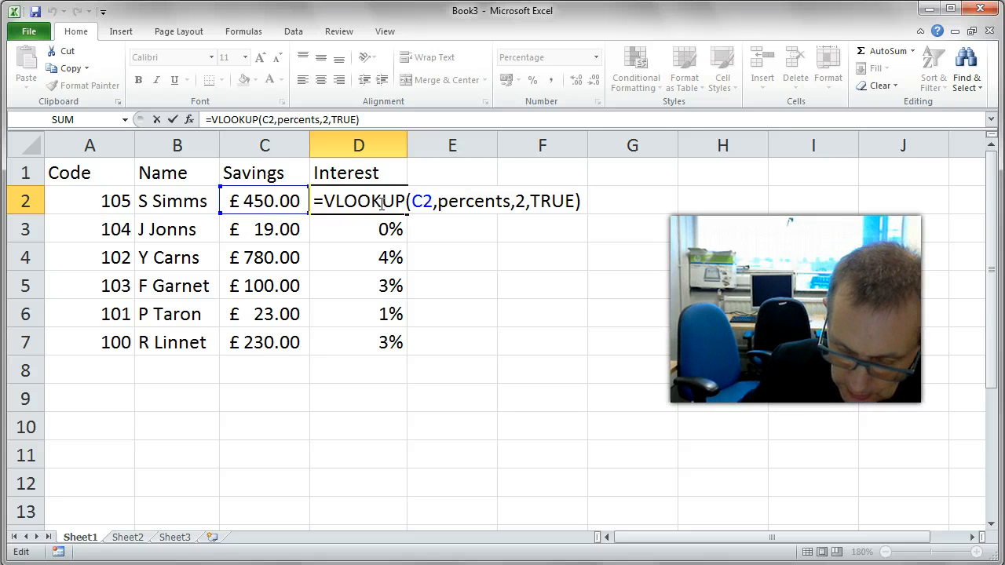
text(*)
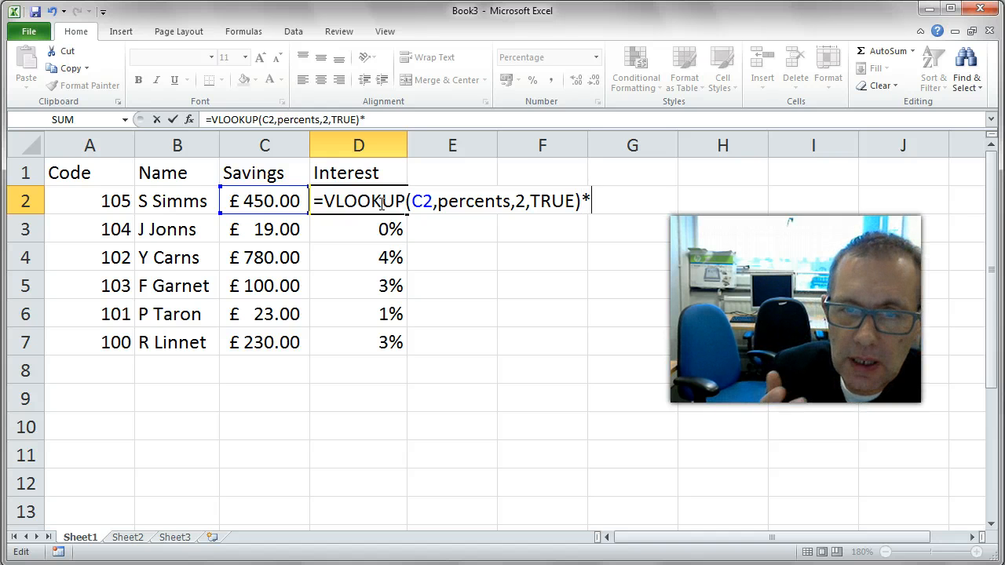
text(c2)
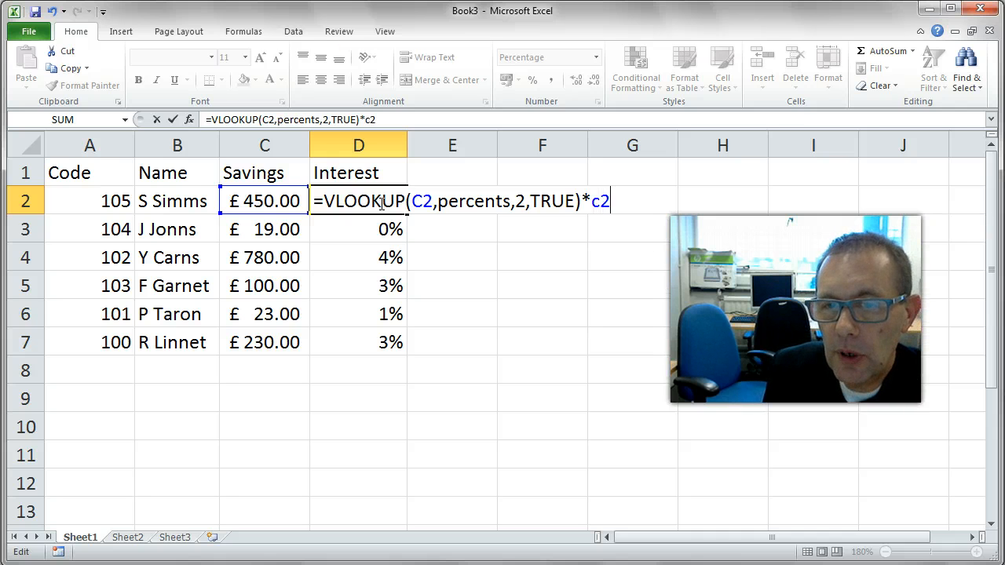
key(Return)
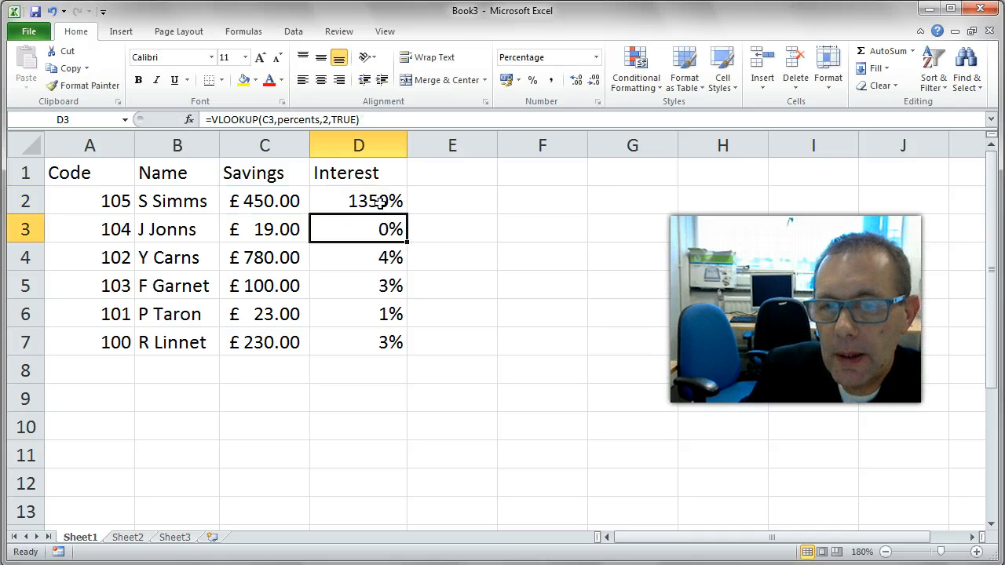
Step: Apply the pound accounting format to the Interest cell D2 and fill its formula down to D7
click(382, 203)
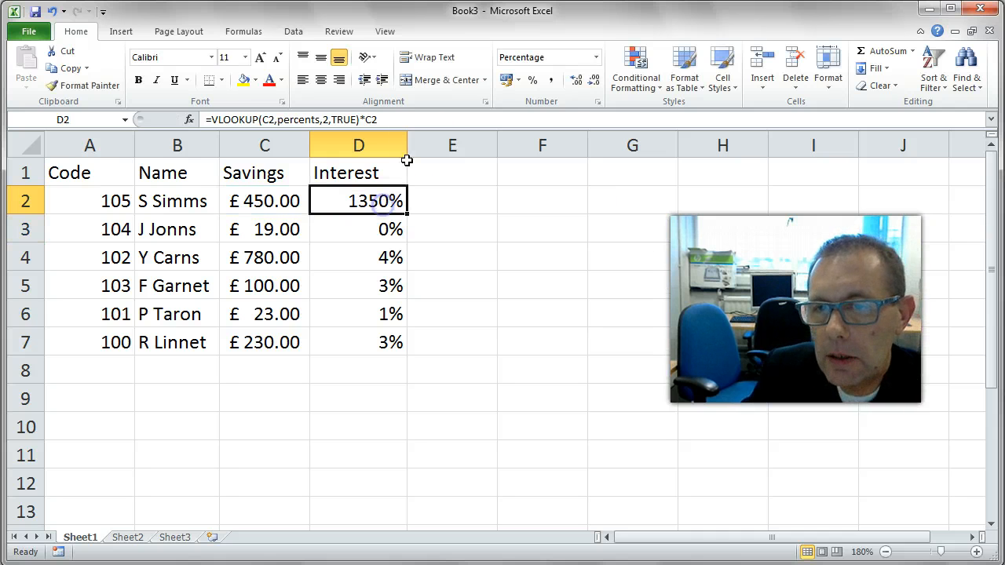
click(504, 80)
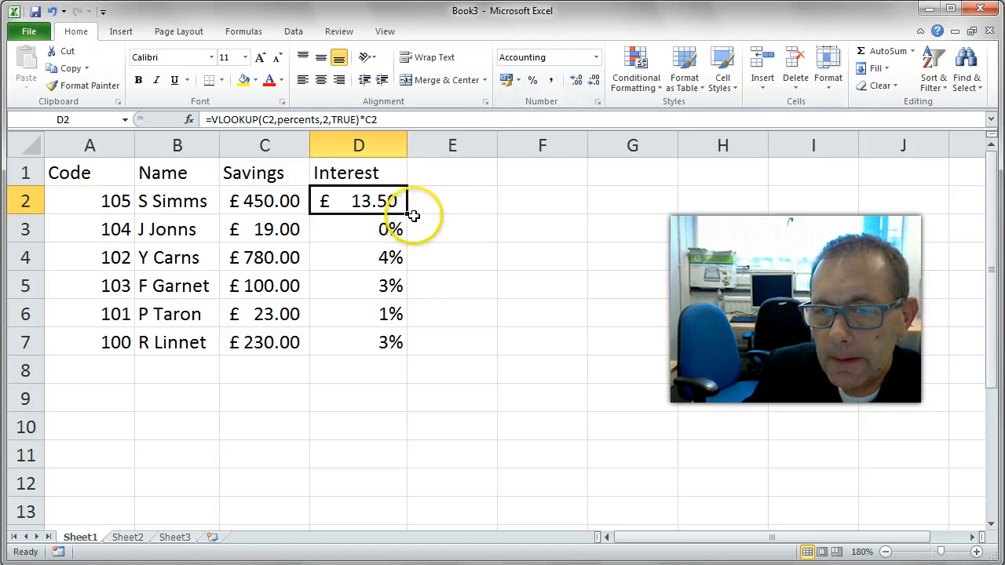
drag(407, 214, 402, 348)
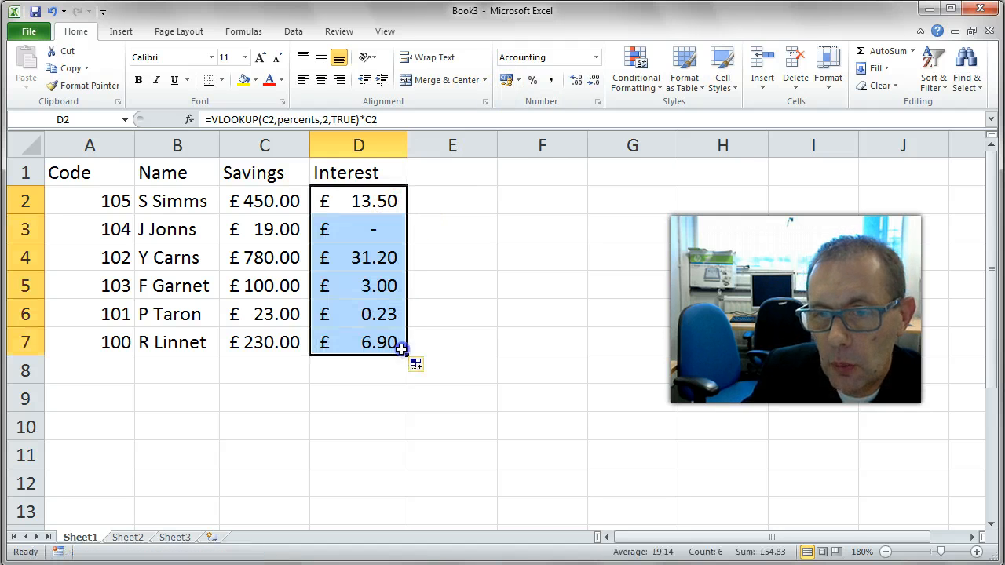
Step: Review interest amounts D3 and D6, and check C2's savings and D2's interest against the threshold and rate in row 6 of Sheet2
click(378, 227)
click(375, 317)
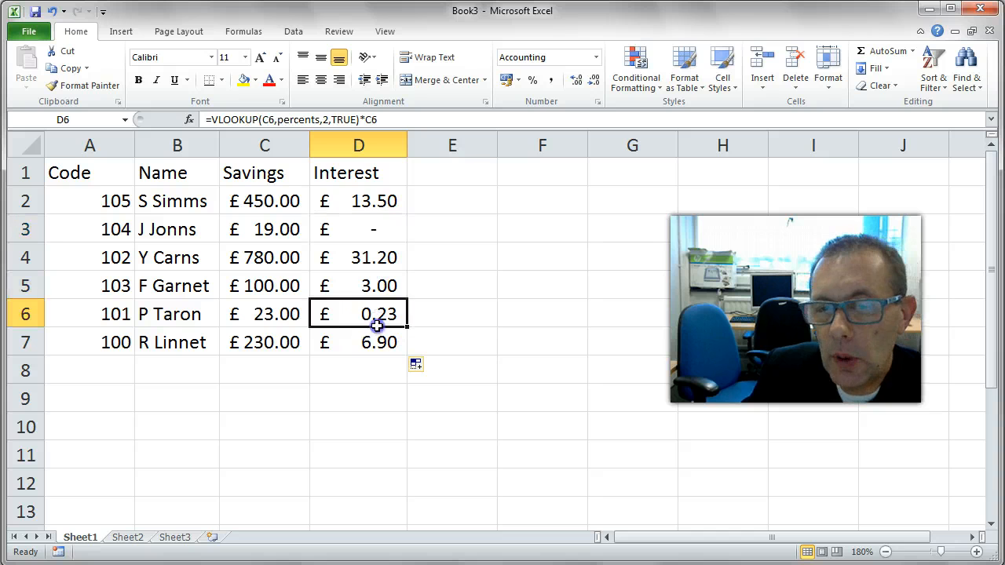
click(268, 199)
click(128, 537)
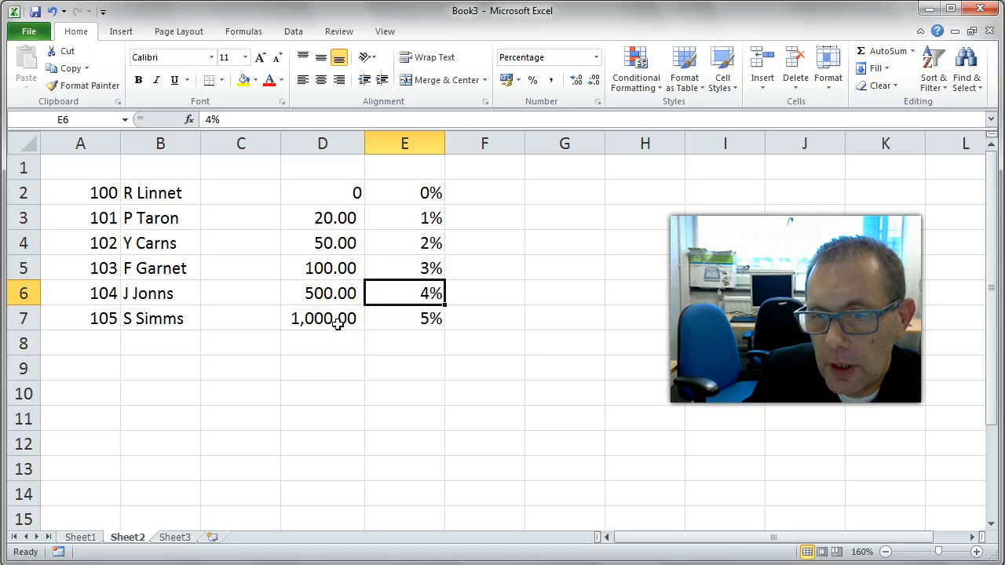
click(332, 292)
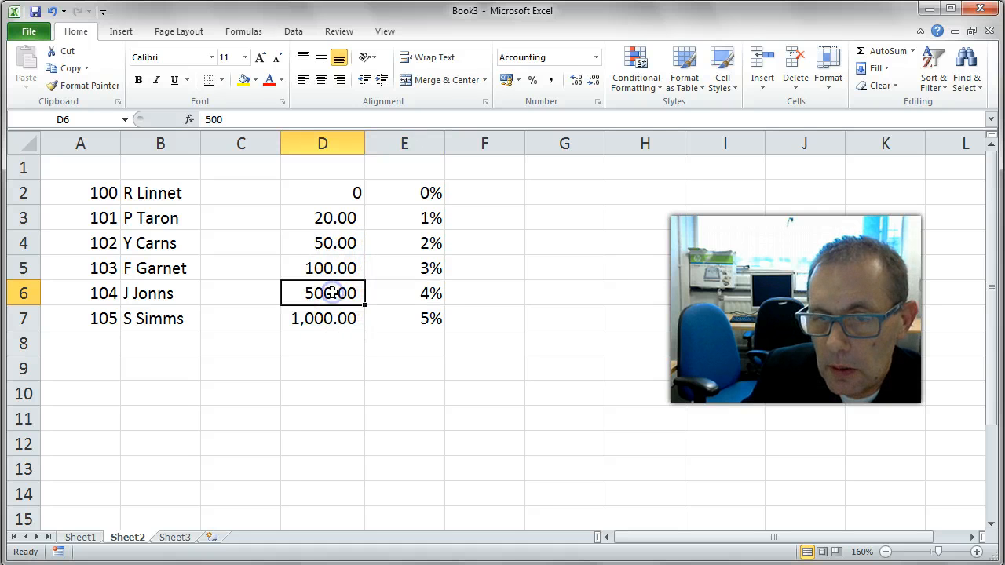
click(423, 293)
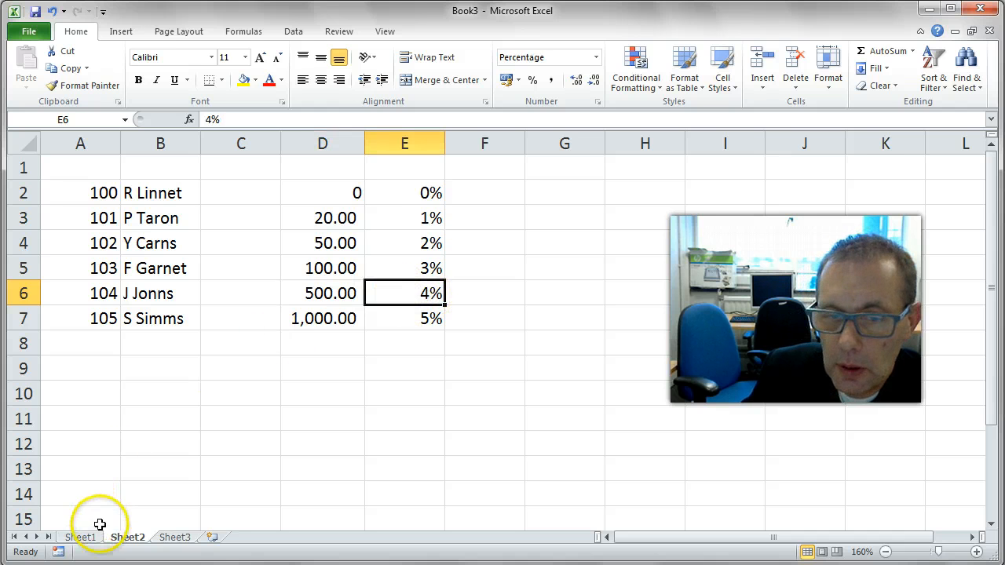
click(80, 537)
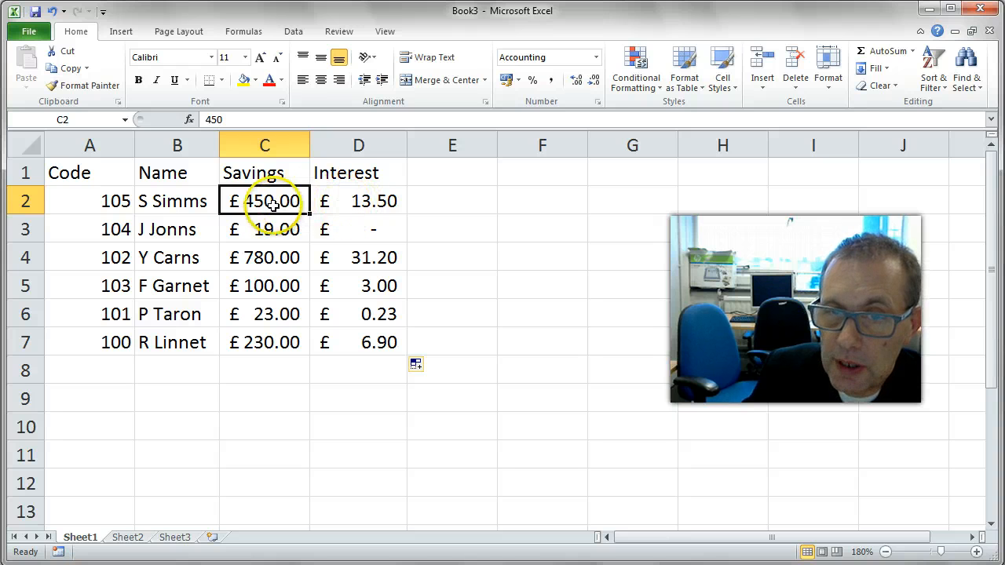
click(359, 201)
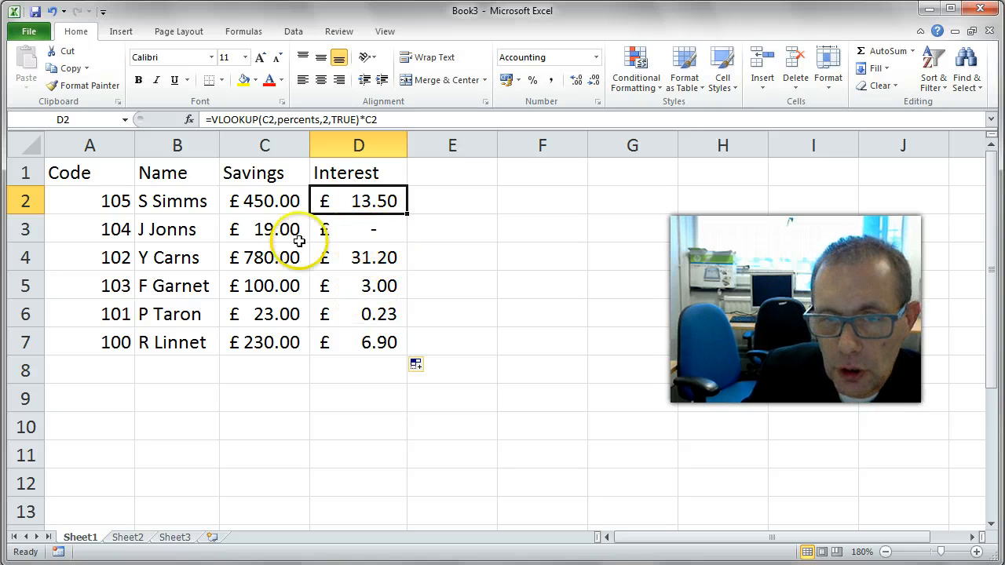
Step: Check the savings in C3 and interest in D3 against the thresholds in D2:D3 and the rate in E2 of Sheet2
click(355, 229)
click(271, 231)
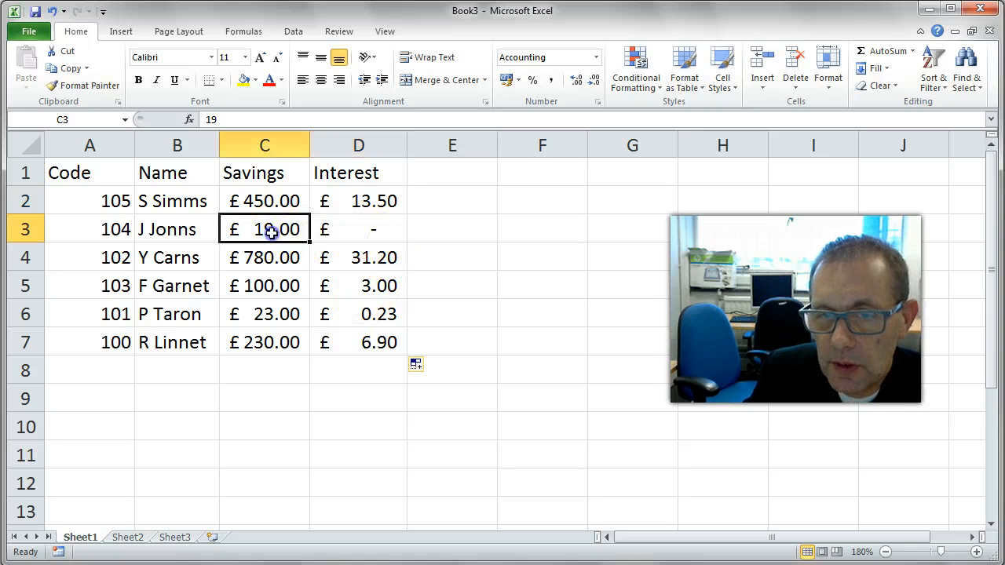
click(374, 230)
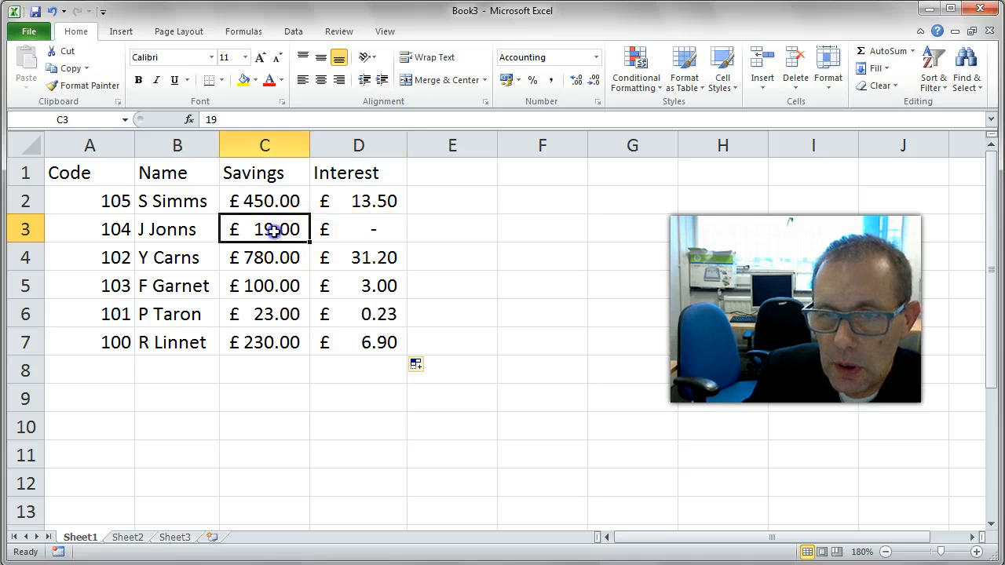
click(272, 229)
click(126, 539)
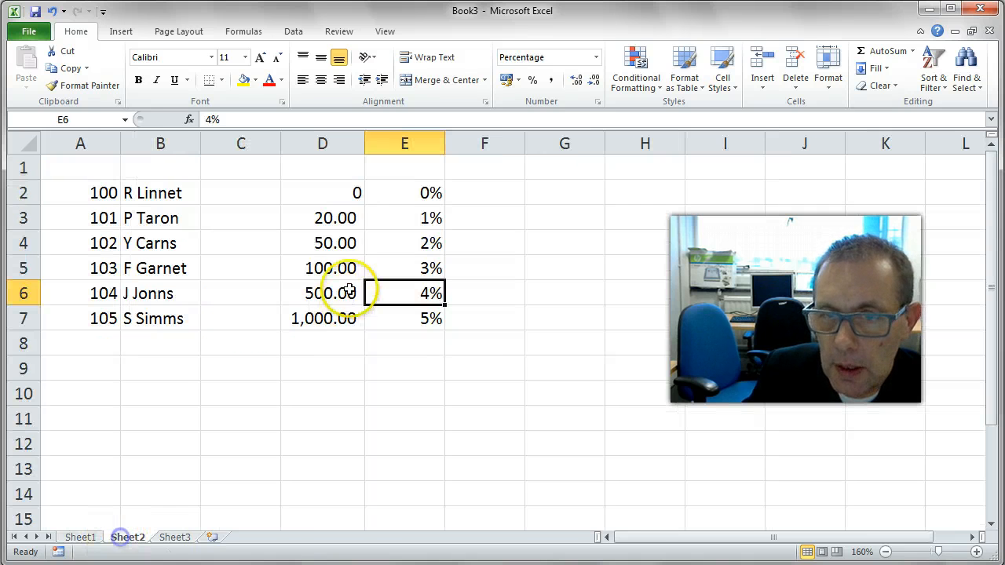
click(345, 193)
click(339, 219)
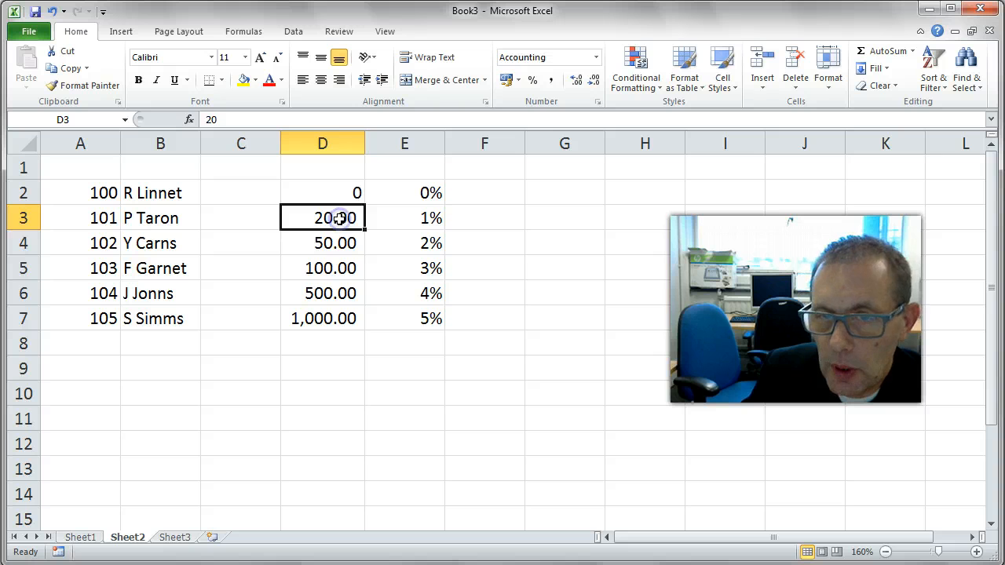
click(332, 188)
click(427, 192)
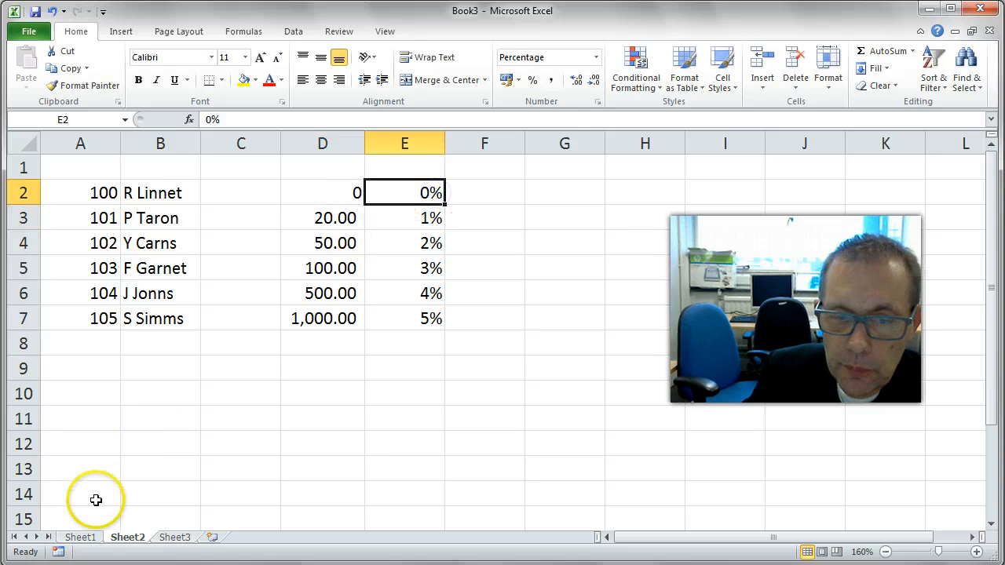
click(80, 537)
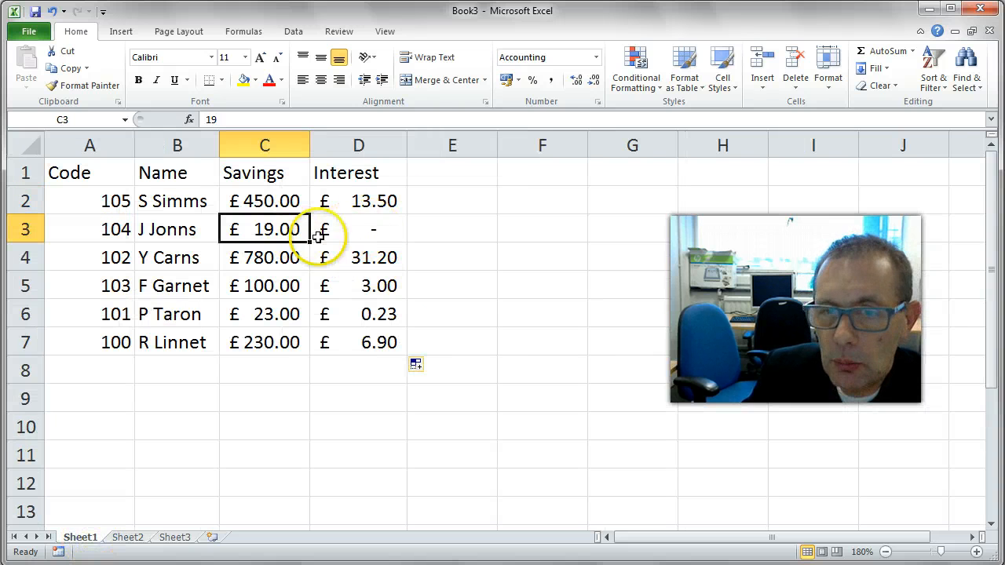
click(365, 231)
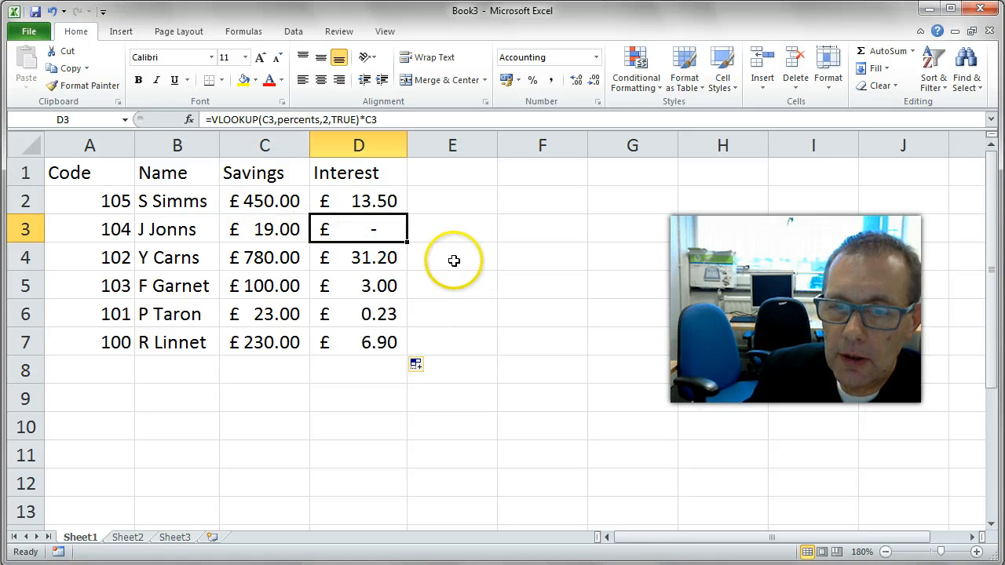
click(456, 364)
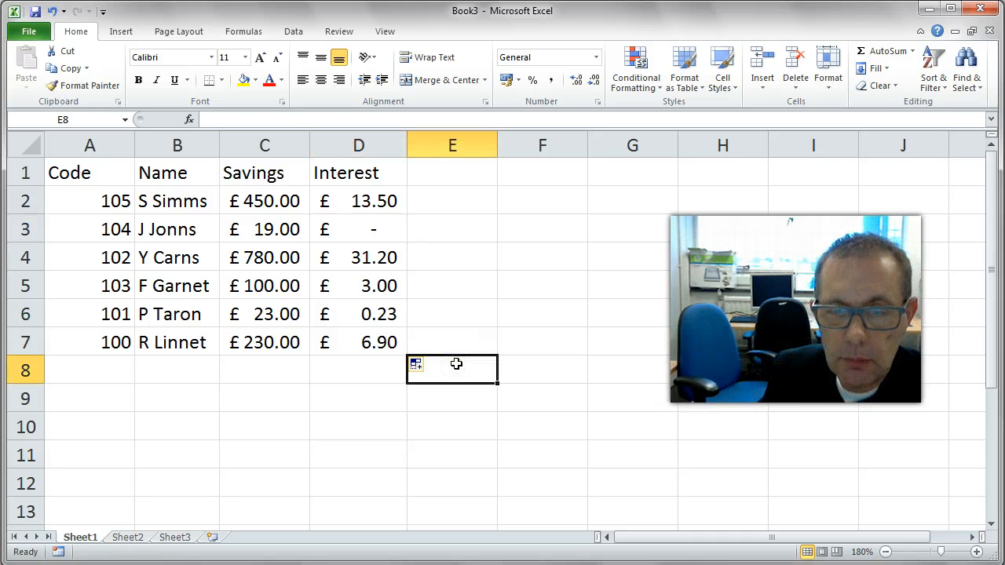